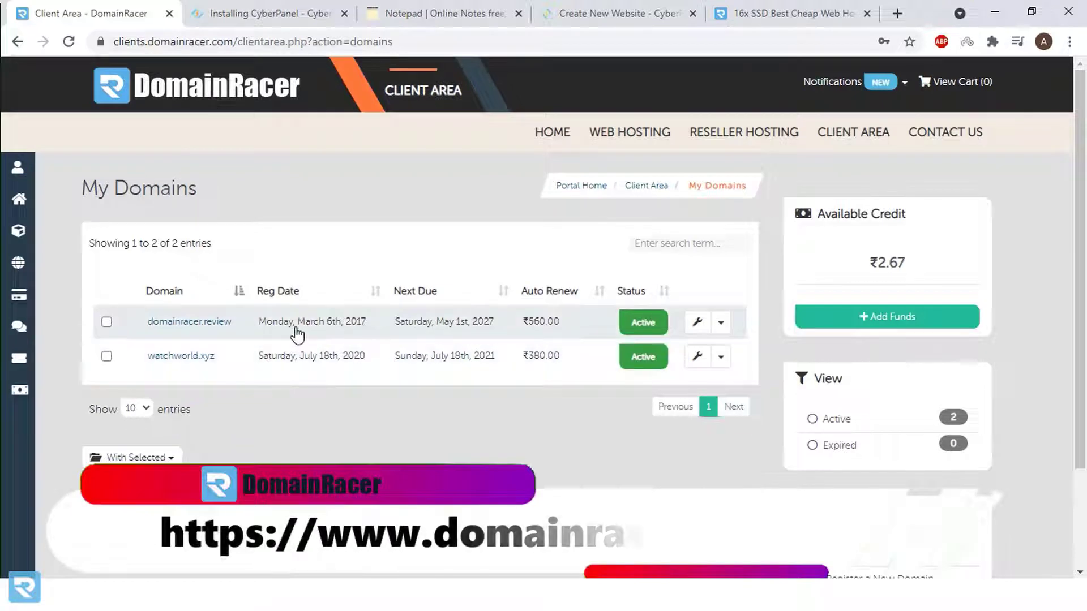
Step: Open the Private Nameservers page for domainracer.review in the client area
{"action": "left_click", "coordinate": [516, 321]}
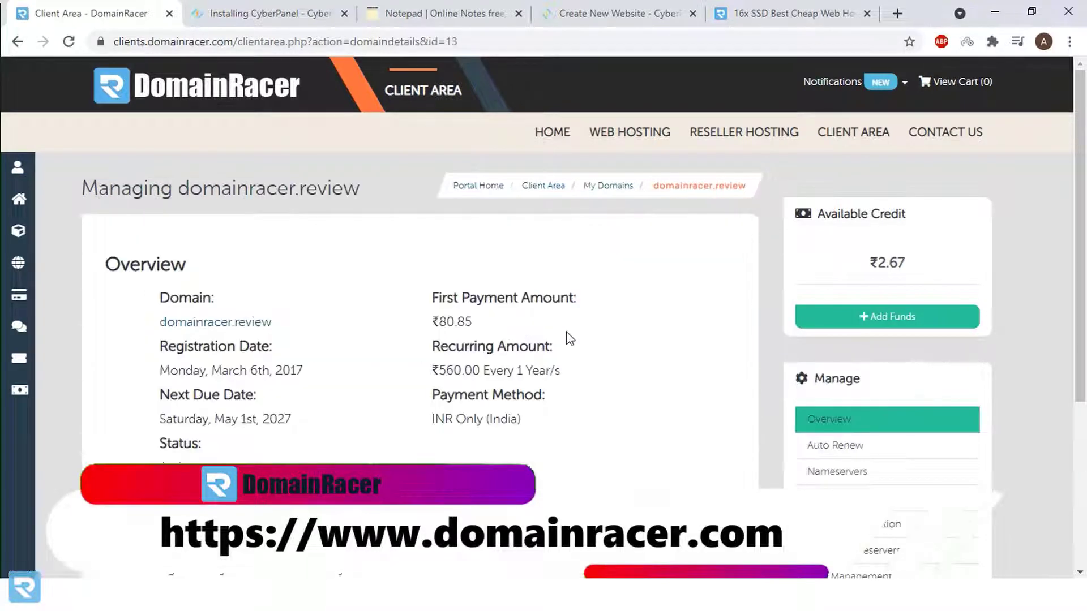
{"action": "scroll", "coordinate": [725, 341], "scroll_direction": "down", "scroll_amount": 3}
{"action": "left_click", "coordinate": [849, 339]}
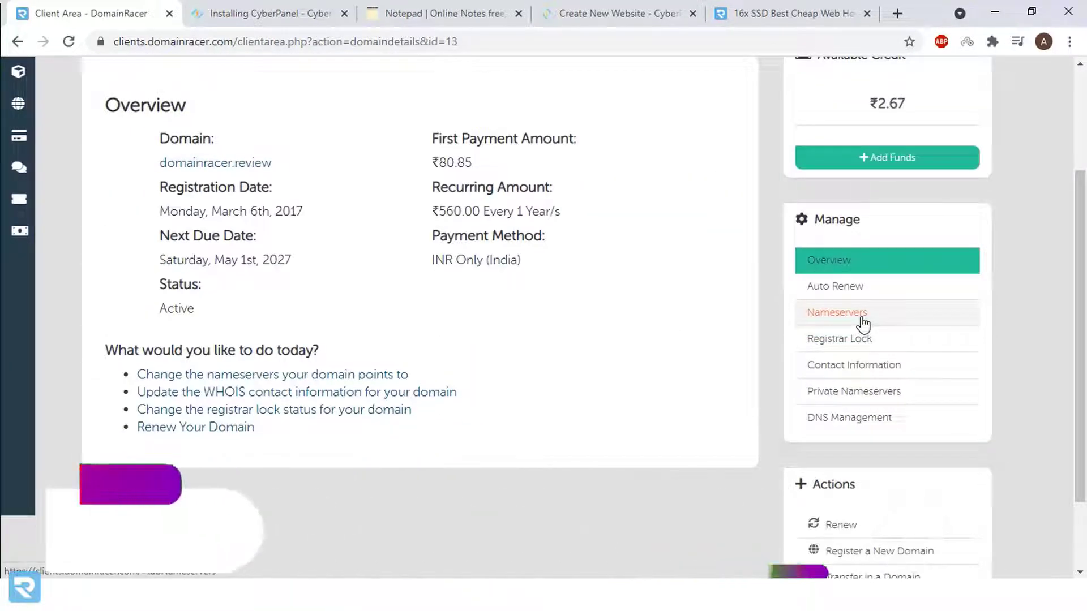
{"action": "left_click", "coordinate": [865, 392]}
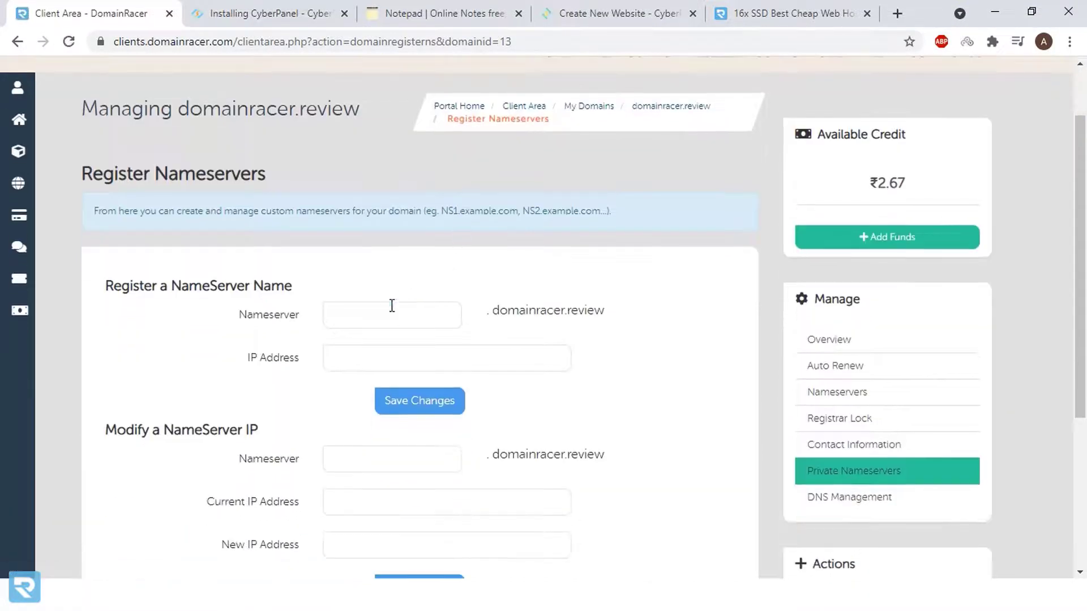
Step: Enter ns1 as the nameserver name and copy the server IP 80.208.230.123 from the notes
{"action": "left_click", "coordinate": [388, 313]}
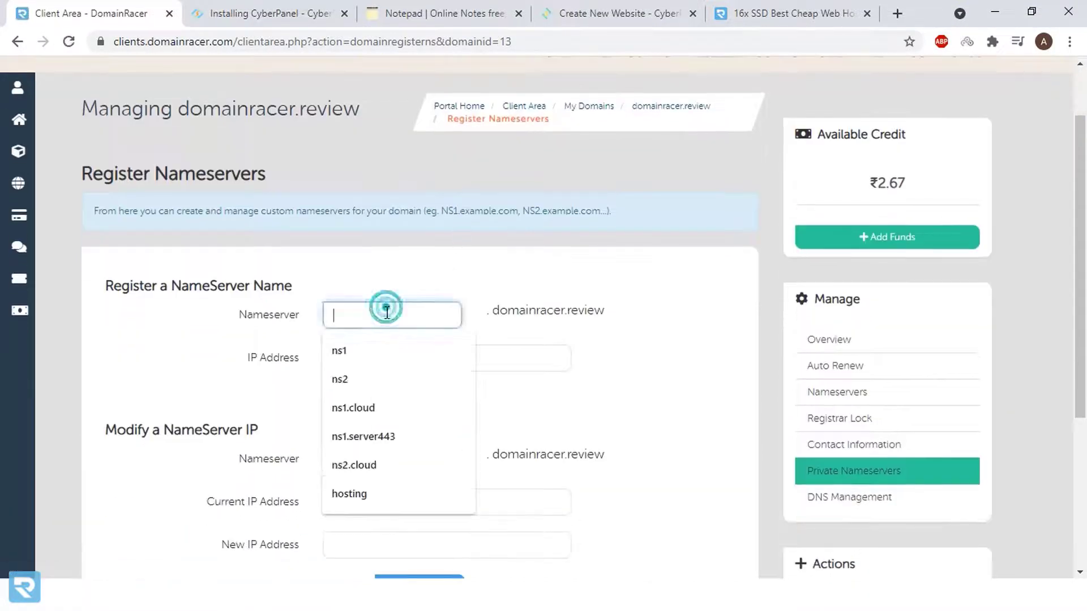
{"action": "type", "text": "ns1"}
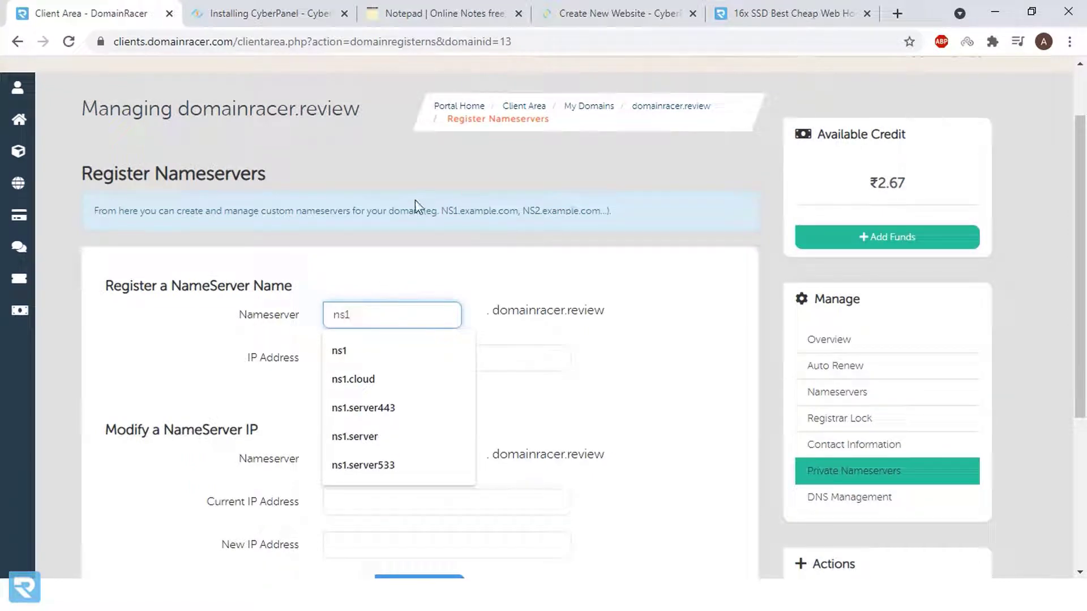
{"action": "left_click", "coordinate": [388, 181]}
{"action": "left_click", "coordinate": [435, 14]}
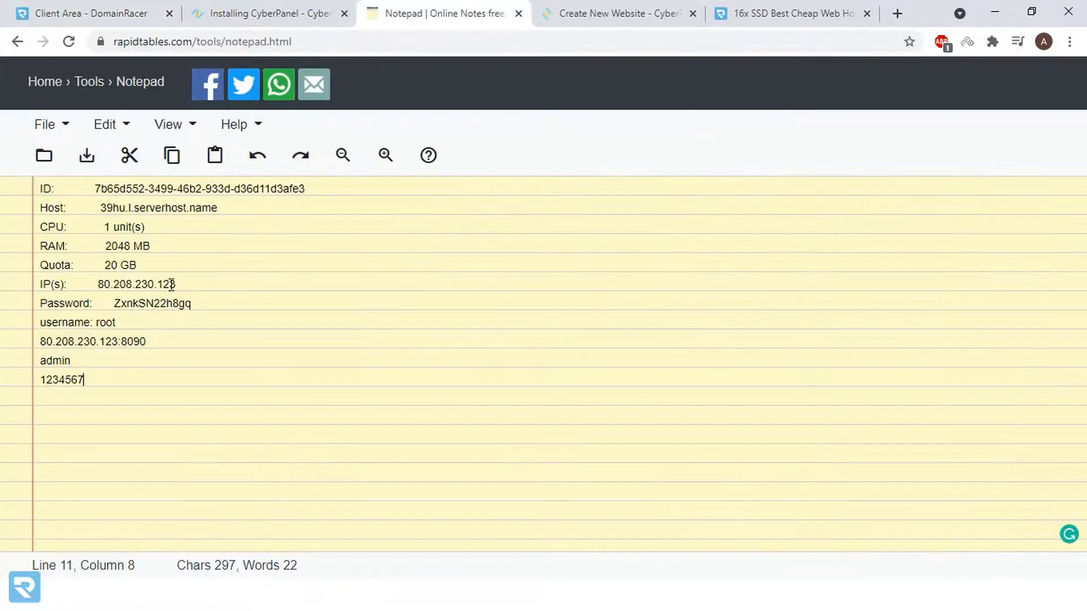
{"action": "left_click_drag", "start_coordinate": [175, 284], "coordinate": [93, 286]}
{"action": "key", "text": "ctrl+c"}
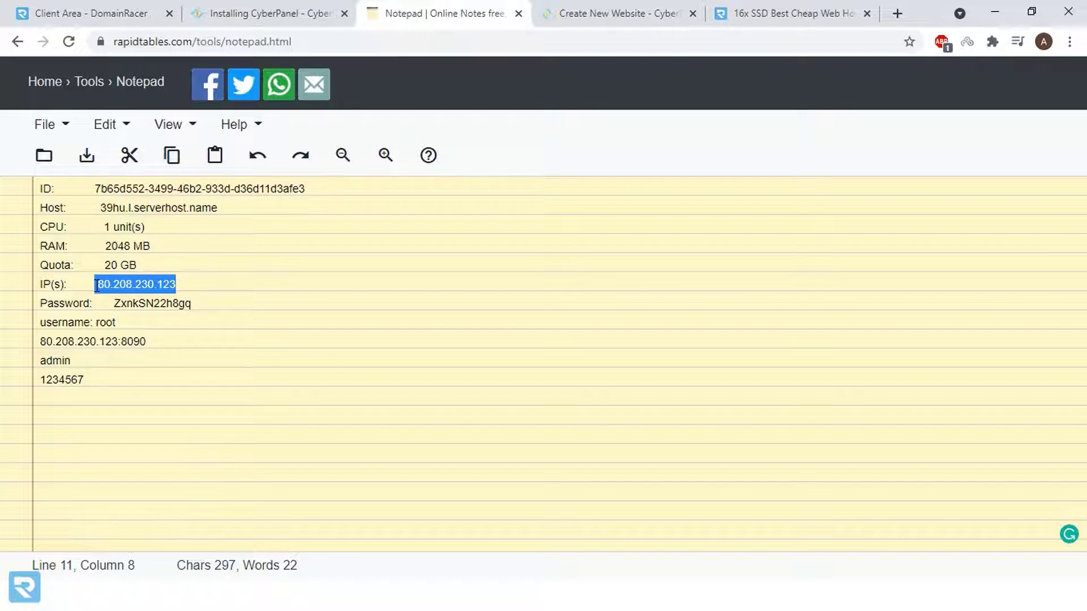
{"action": "left_click", "coordinate": [67, 14]}
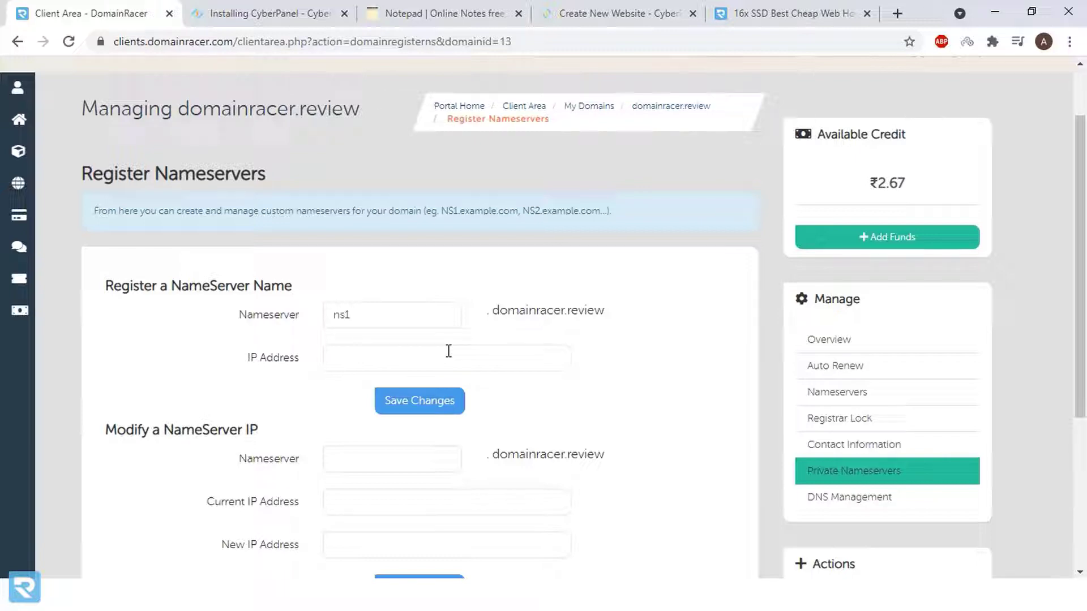
{"action": "key", "text": "alt+Tab"}
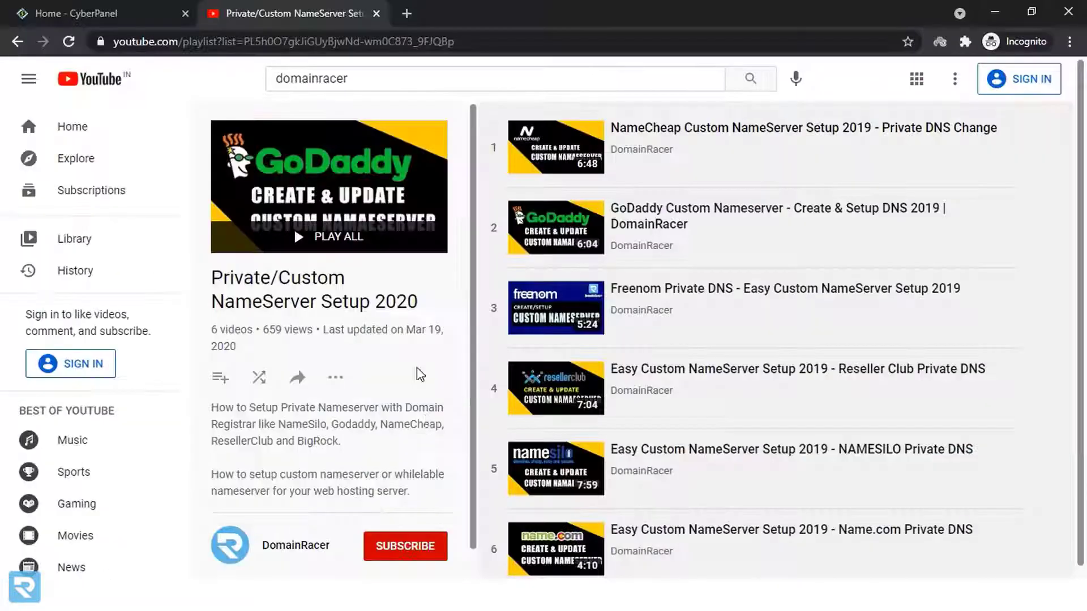
{"action": "scroll", "coordinate": [753, 182], "scroll_direction": "up", "scroll_amount": 1}
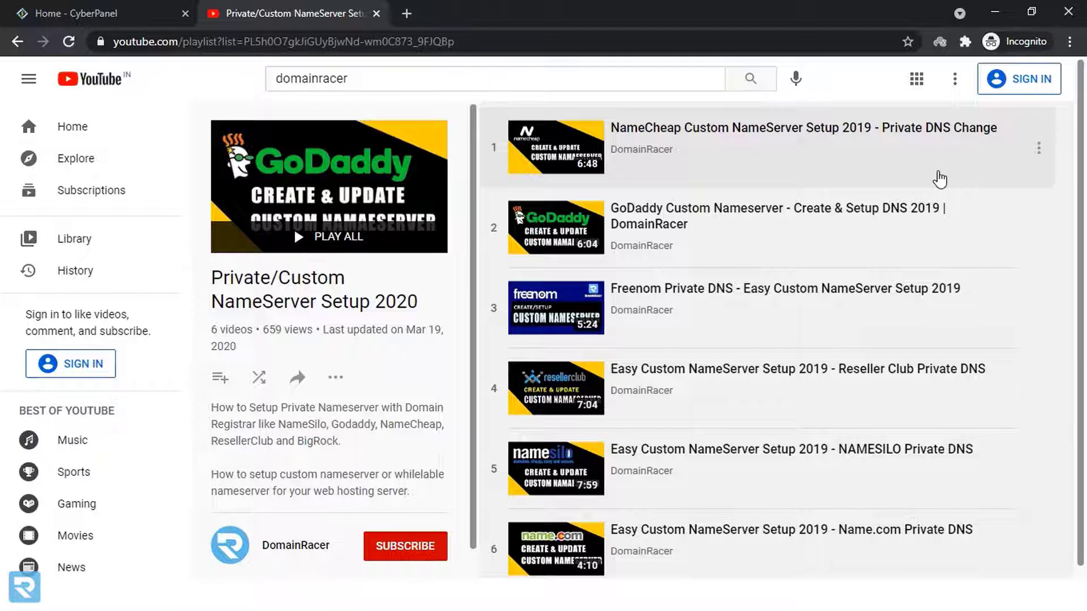
Step: Register private nameserver ns1 with IP 80.208.230.123
{"action": "left_click", "coordinate": [994, 11]}
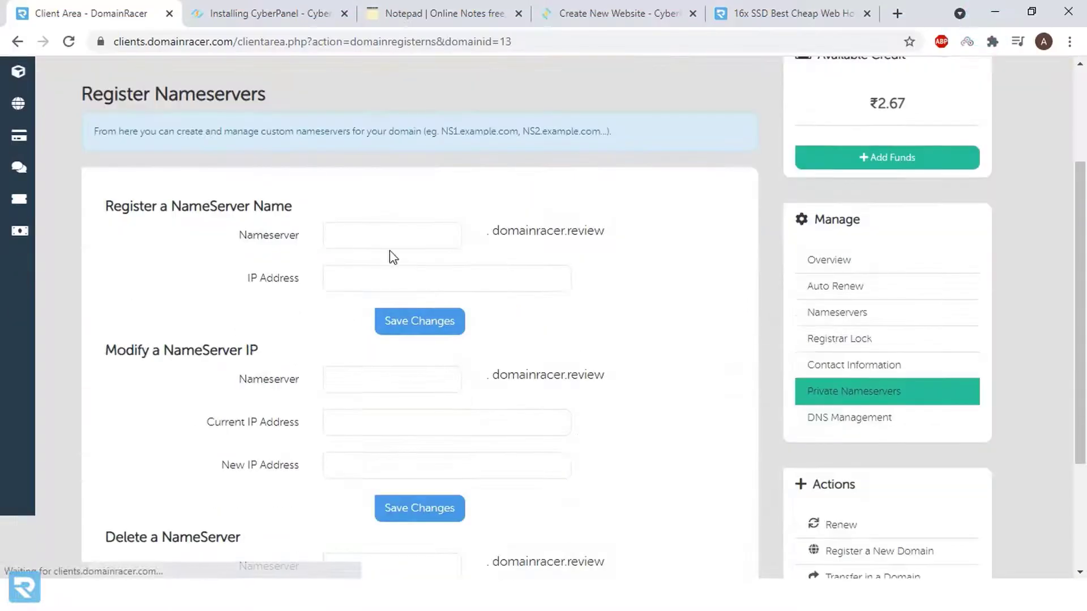
{"action": "left_click", "coordinate": [388, 245]}
{"action": "type", "text": "ns1"}
{"action": "key", "text": "Tab"}
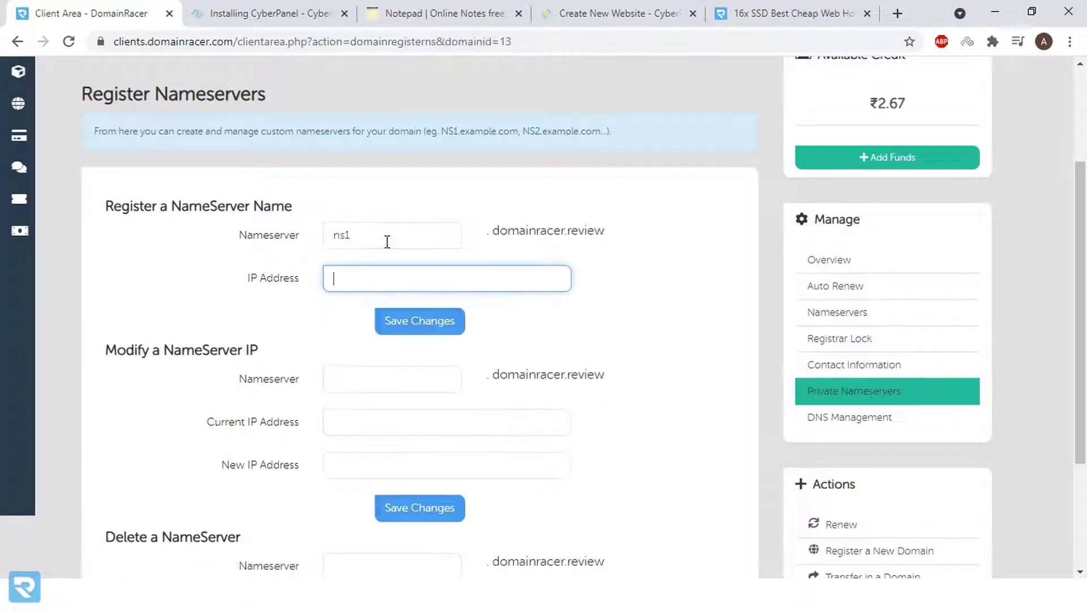
{"action": "key", "text": "ctrl+v"}
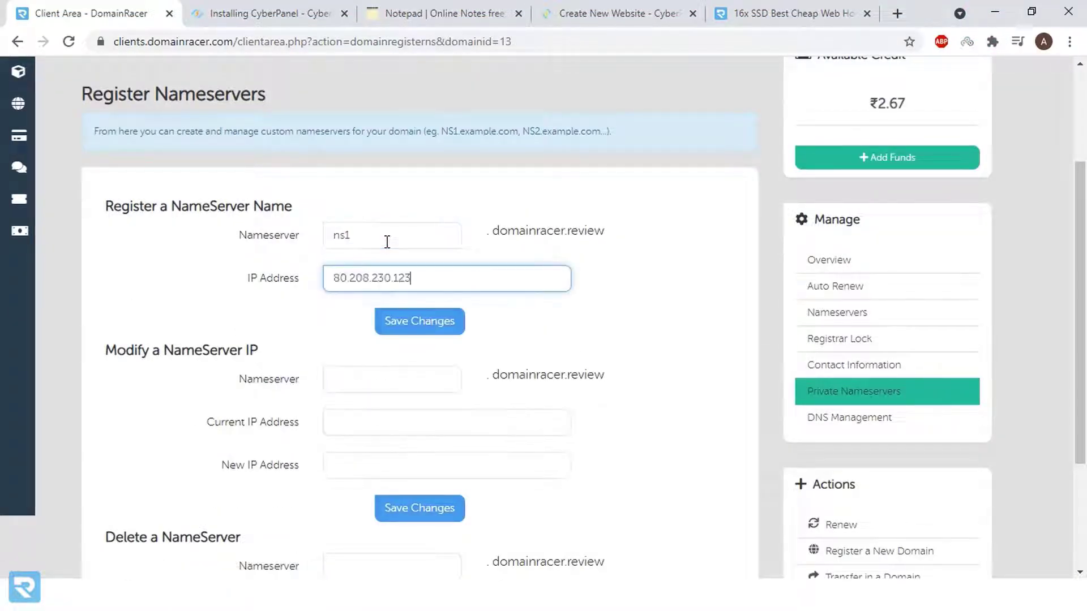
{"action": "left_click", "coordinate": [421, 327]}
Step: Register private nameserver ns2 with the same IP 80.208.230.123
{"action": "left_click", "coordinate": [424, 242]}
{"action": "type", "text": "ns2"}
{"action": "key", "text": "Tab"}
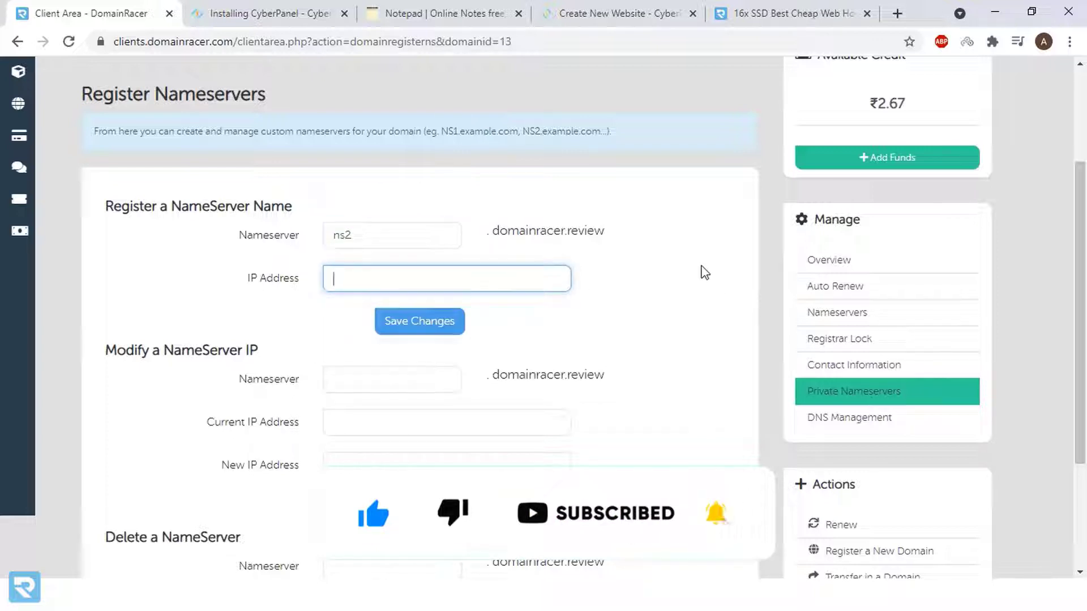
{"action": "key", "text": "ctrl+v"}
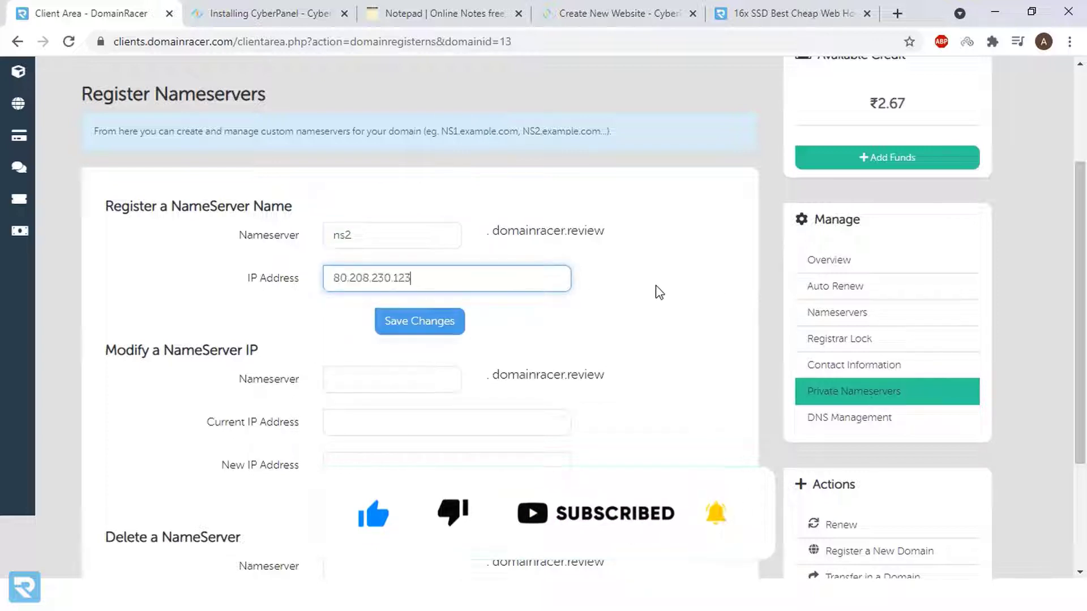
{"action": "left_click", "coordinate": [451, 330]}
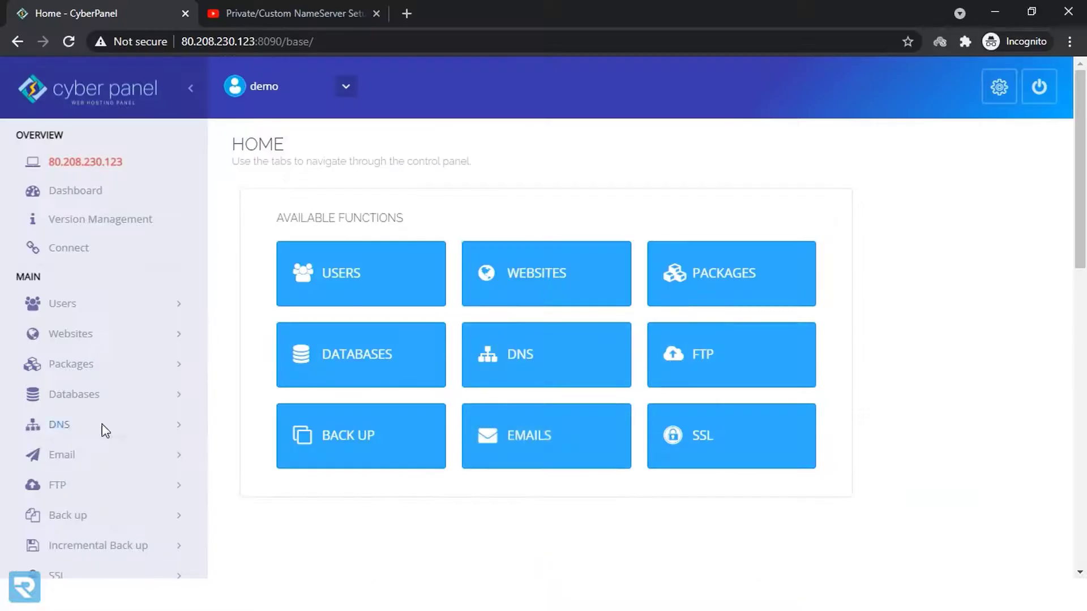
Step: Open CyberPanel's DNS Add/Delete Records page
{"action": "left_click", "coordinate": [102, 424]}
{"action": "scroll", "coordinate": [122, 419], "scroll_direction": "down", "scroll_amount": 1}
{"action": "scroll", "coordinate": [121, 418], "scroll_direction": "down", "scroll_amount": 1}
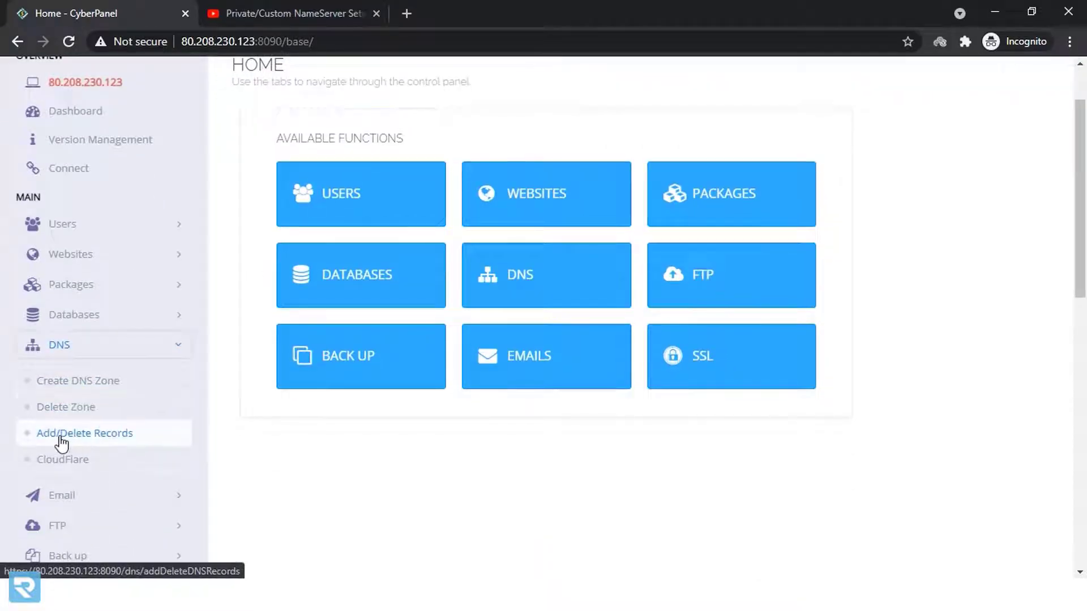
{"action": "left_click", "coordinate": [136, 435]}
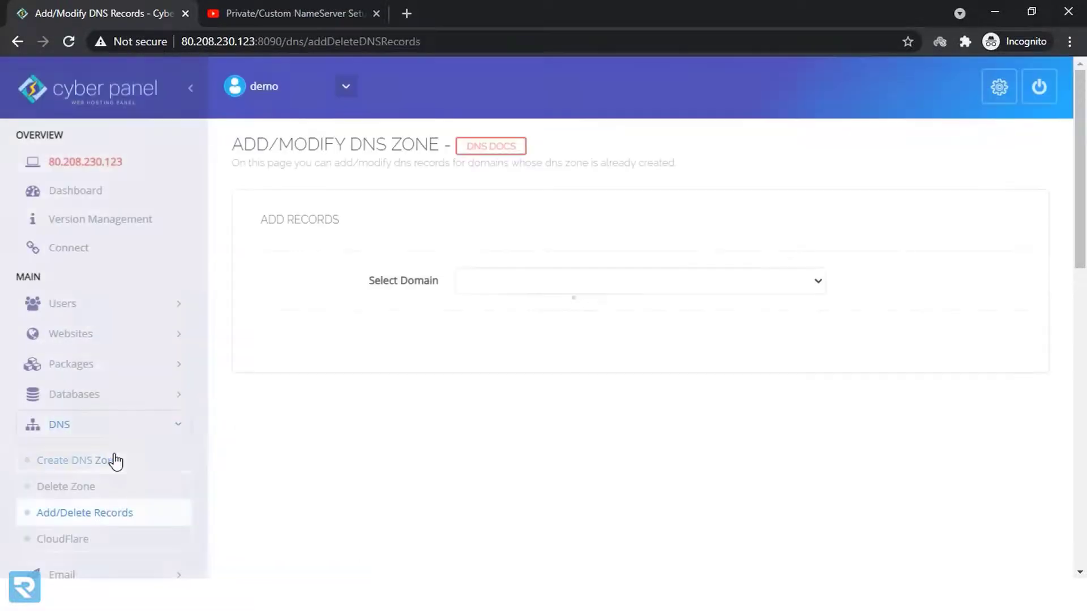
Step: Select domainracer.review and start the ns1 A record name
{"action": "left_click", "coordinate": [574, 281]}
{"action": "left_click", "coordinate": [557, 317]}
{"action": "left_click", "coordinate": [339, 400]}
{"action": "scroll", "coordinate": [476, 295], "scroll_direction": "down", "scroll_amount": 3}
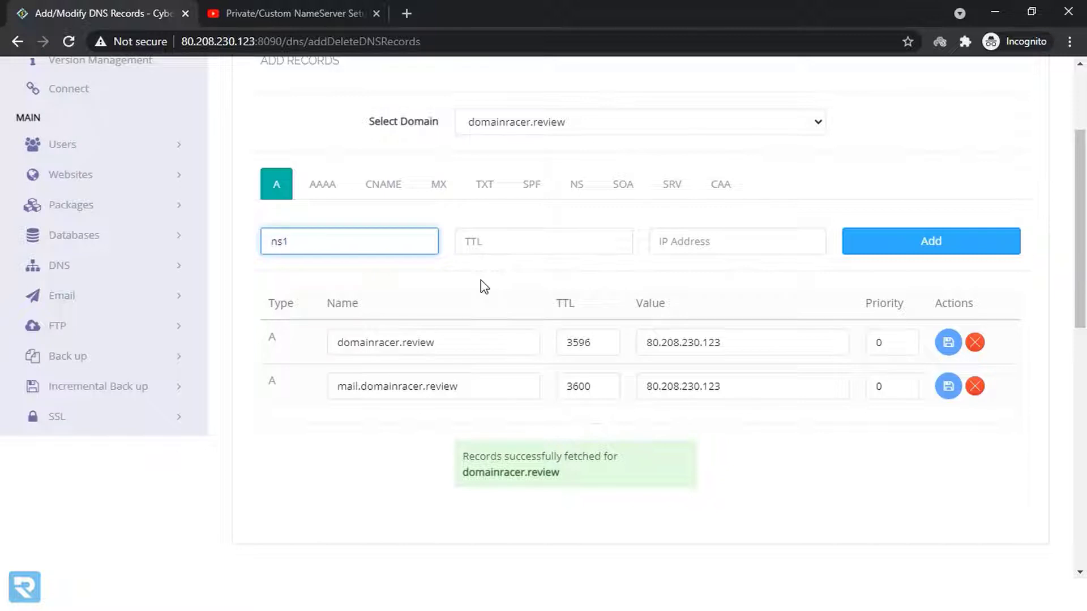
Step: Add the ns1 A record with TTL 3600 pointing to 80.208.230.123
{"action": "key", "text": "Tab"}
{"action": "key", "text": "shift+Tab"}
{"action": "key", "text": "BackSpace"}
{"action": "type", "text": "1"}
{"action": "key", "text": "Tab"}
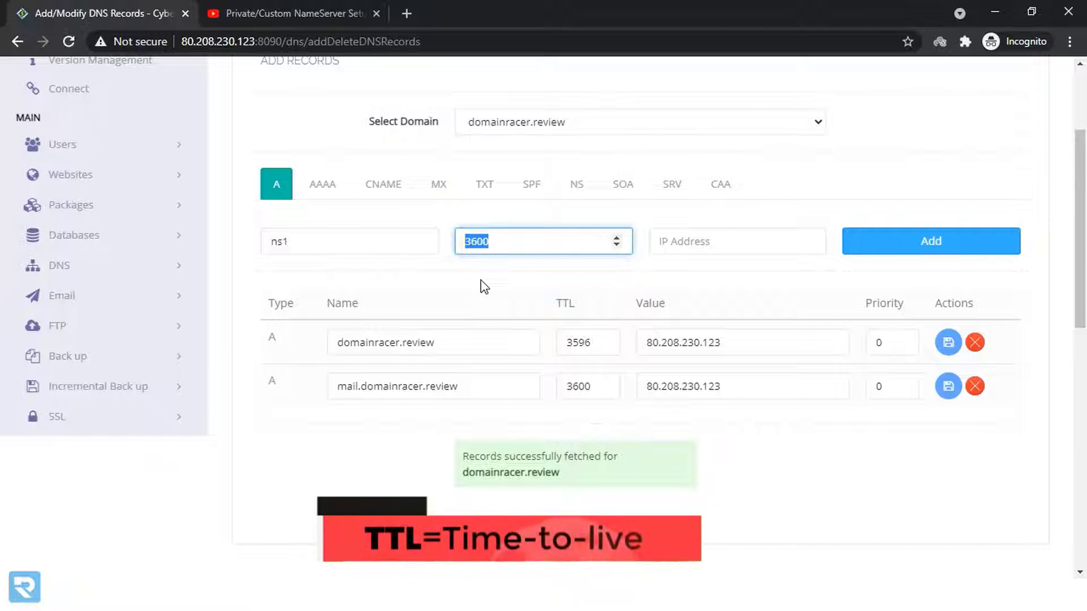
{"action": "left_click", "coordinate": [725, 247]}
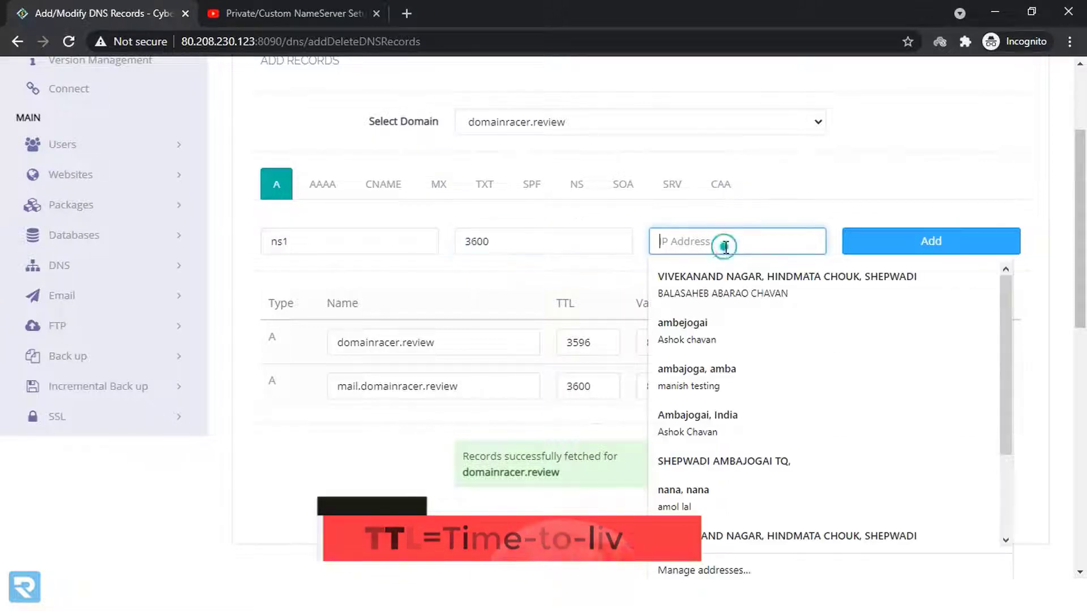
{"action": "key", "text": "Escape"}
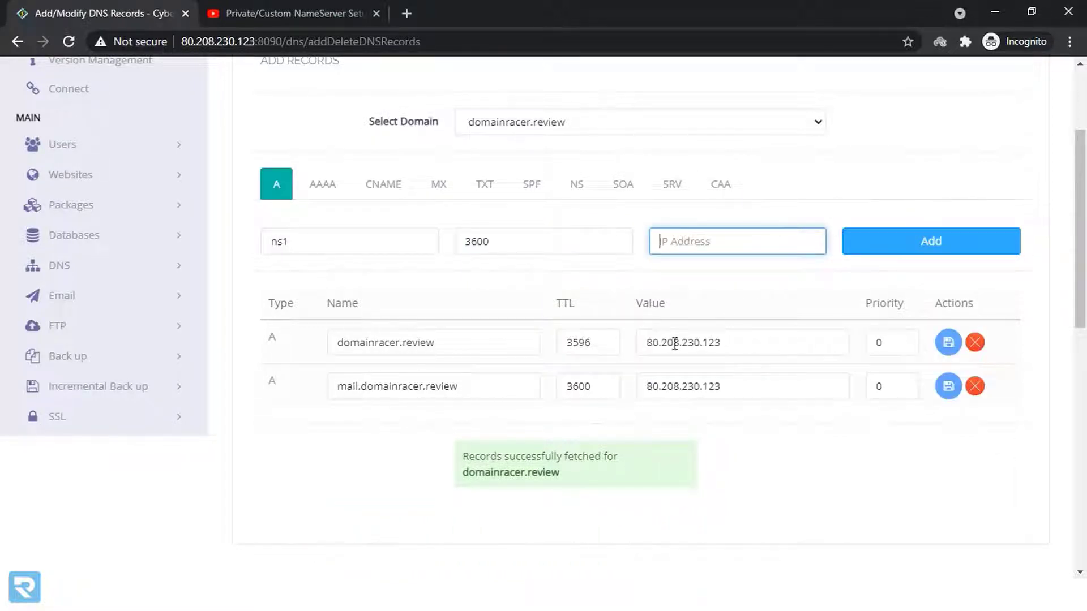
{"action": "key", "text": "ctrl+v"}
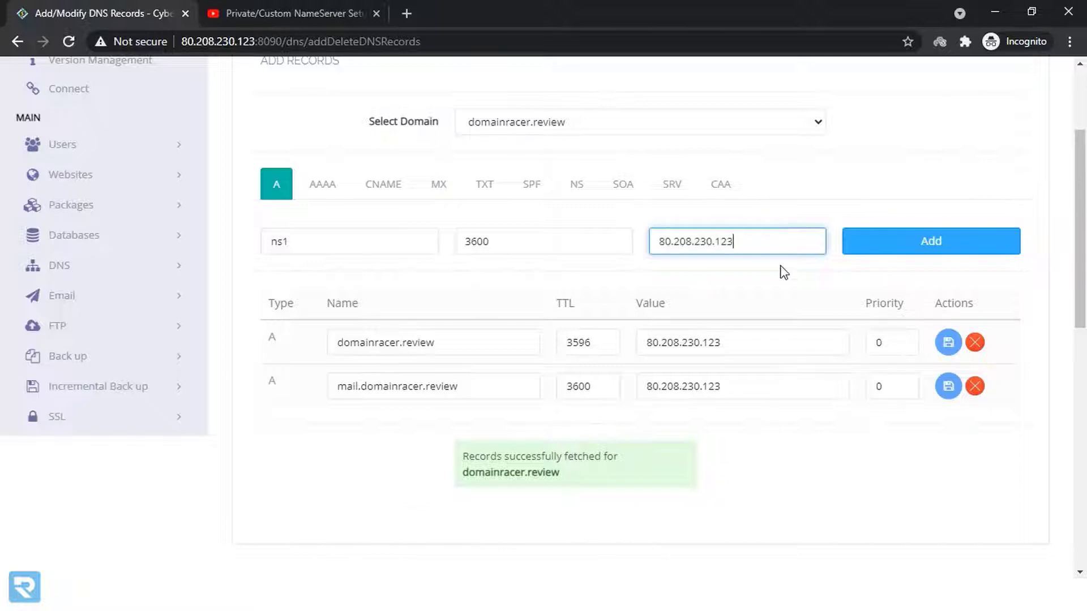
{"action": "left_click", "coordinate": [905, 249]}
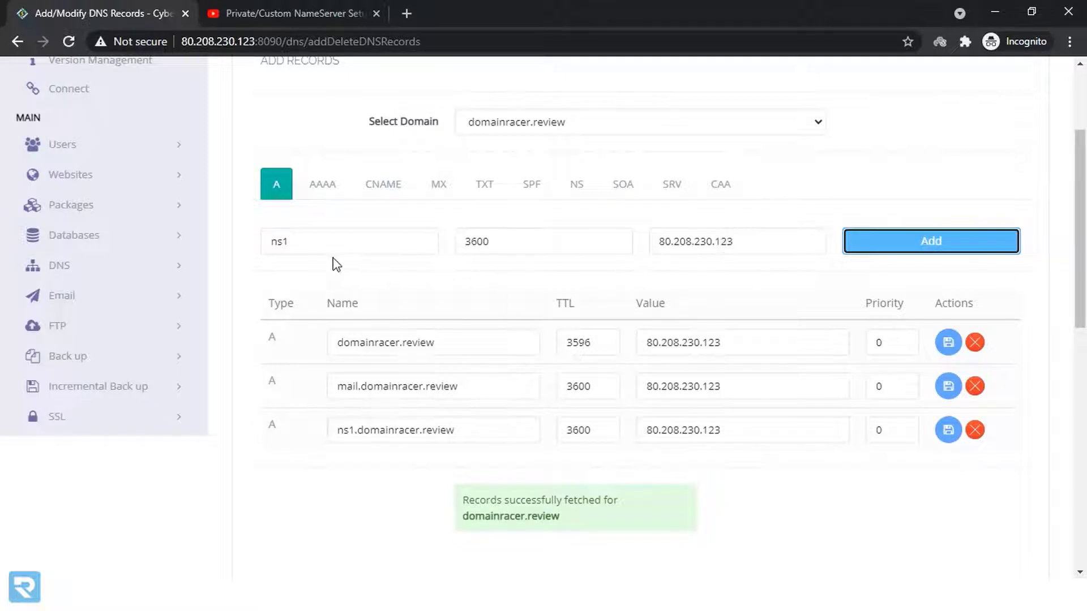
Step: Add the ns2 A record with the same IP, then copy the ns1.domainracer.review host name
{"action": "double_click", "coordinate": [294, 242]}
{"action": "type", "text": "ns2"}
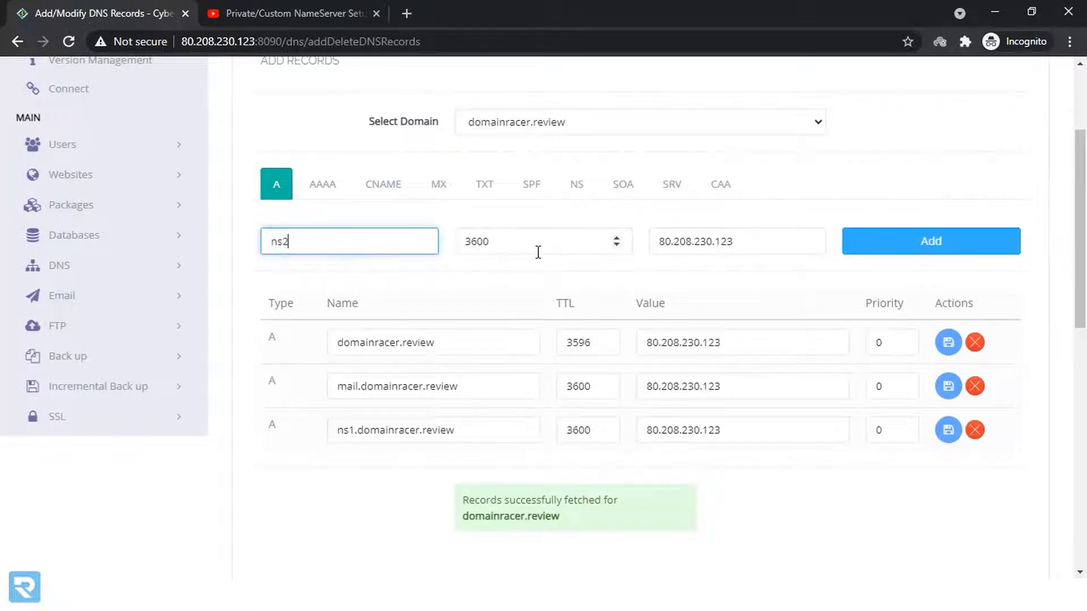
{"action": "left_click", "coordinate": [883, 250]}
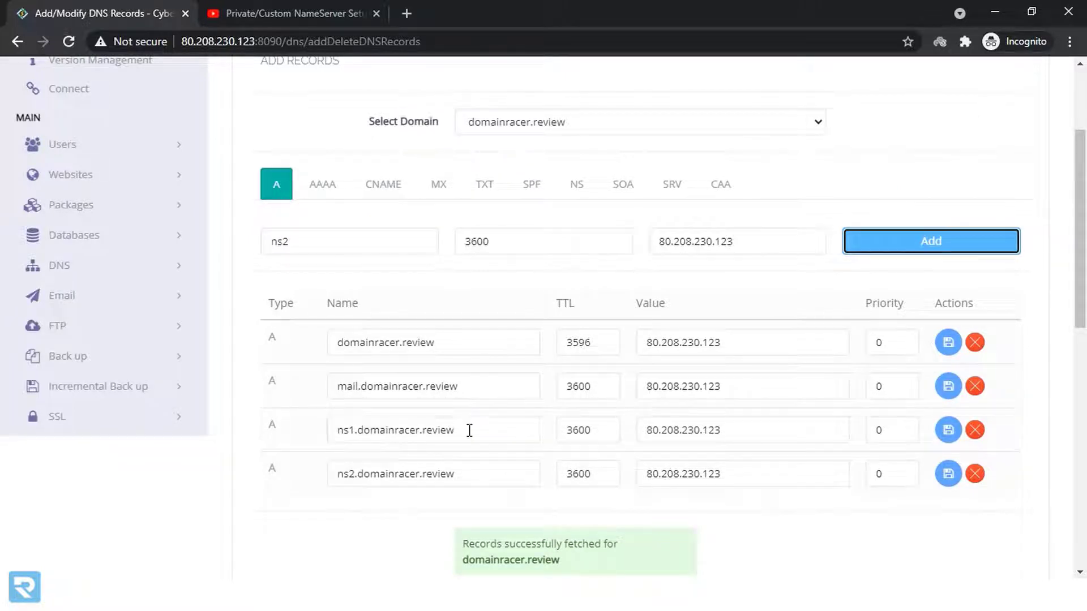
{"action": "left_click_drag", "start_coordinate": [473, 434], "coordinate": [299, 439]}
{"action": "key", "text": "ctrl+c"}
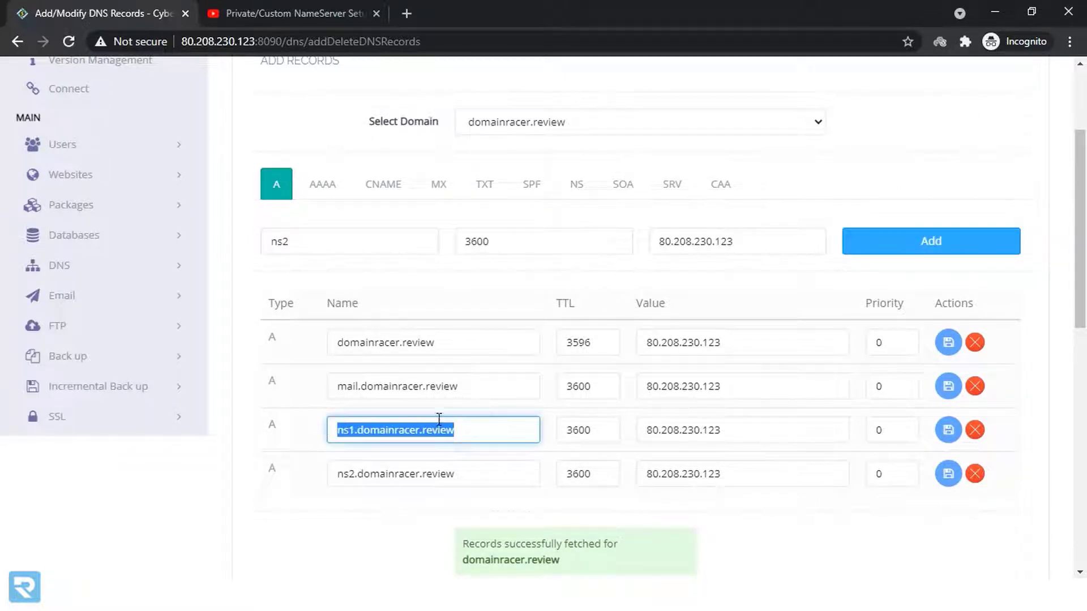
Step: Add an NS record pointing to ns1.domainracer.review
{"action": "left_click", "coordinate": [577, 184]}
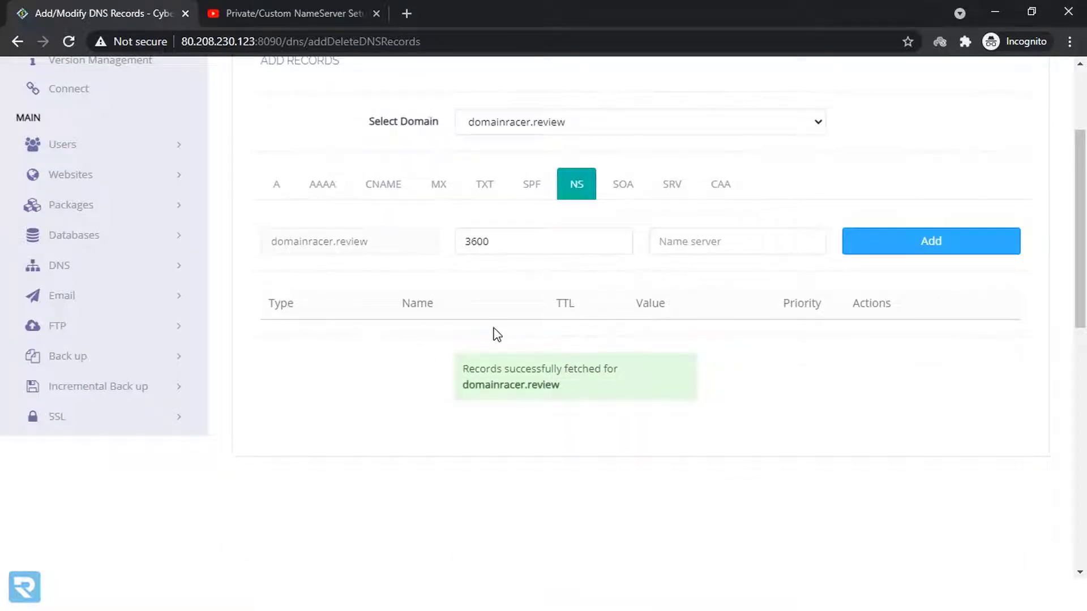
{"action": "left_click", "coordinate": [679, 242]}
{"action": "key", "text": "ctrl+v"}
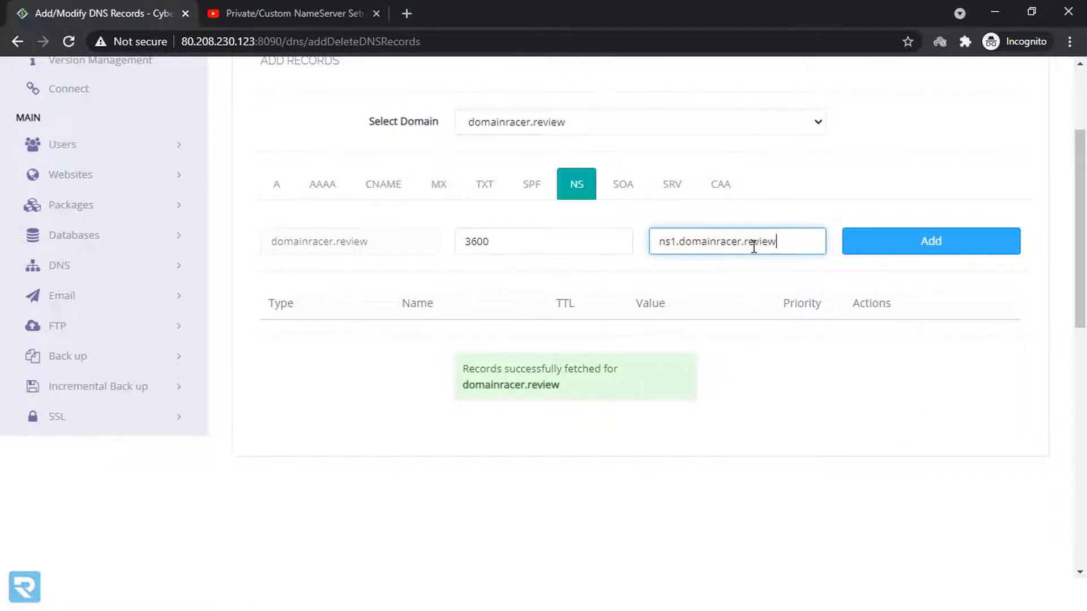
{"action": "left_click", "coordinate": [909, 243]}
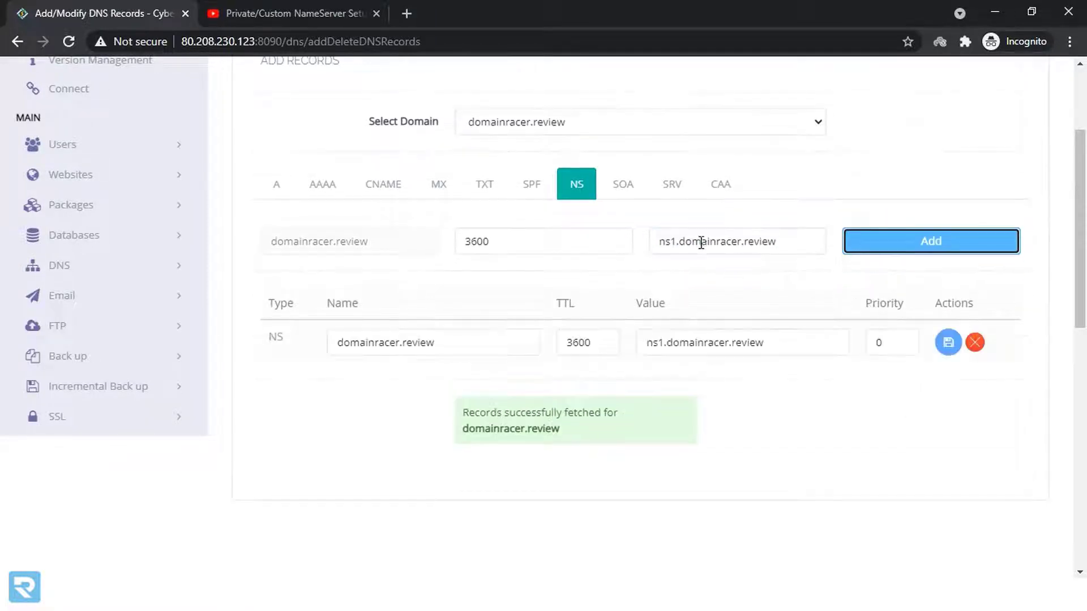
Step: Add a second NS record pointing to ns2.domainracer.review
{"action": "left_click", "coordinate": [701, 243]}
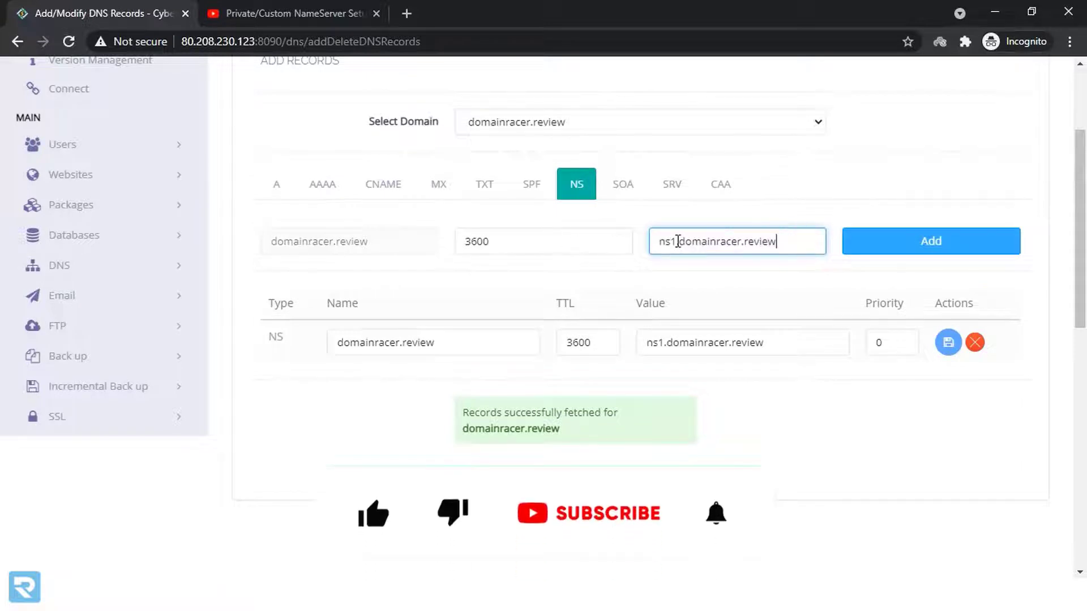
{"action": "left_click", "coordinate": [677, 241]}
{"action": "key", "text": "BackSpace"}
{"action": "type", "text": "2"}
{"action": "left_click", "coordinate": [918, 235]}
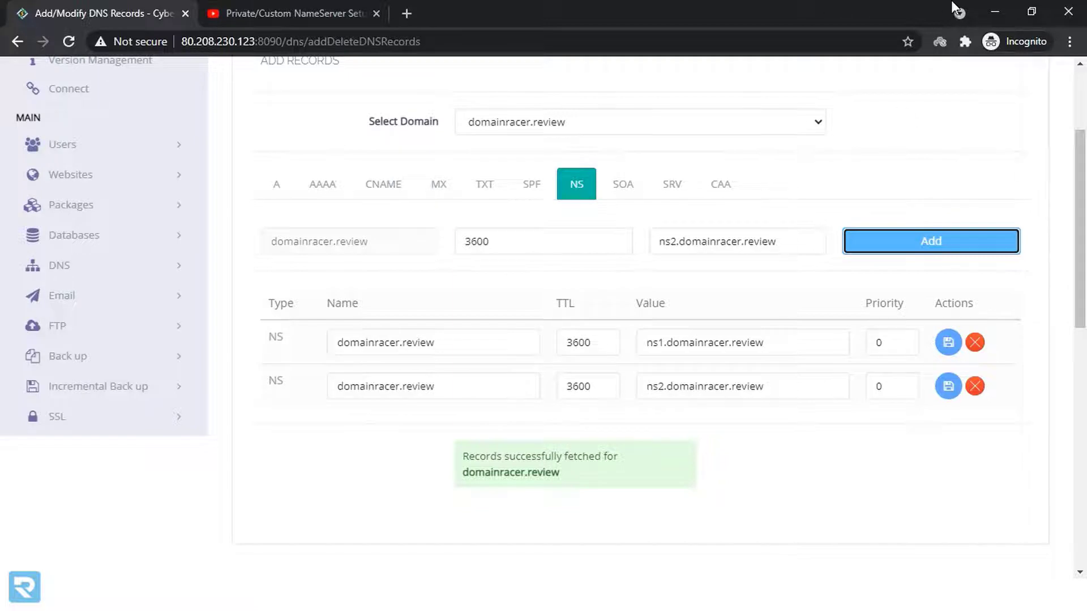
Step: Open domainracer.review's nameserver settings and set Nameserver 1 to ns1.domainracer.review
{"action": "key", "text": "alt+Tab"}
{"action": "scroll", "coordinate": [627, 348], "scroll_direction": "down", "scroll_amount": 3}
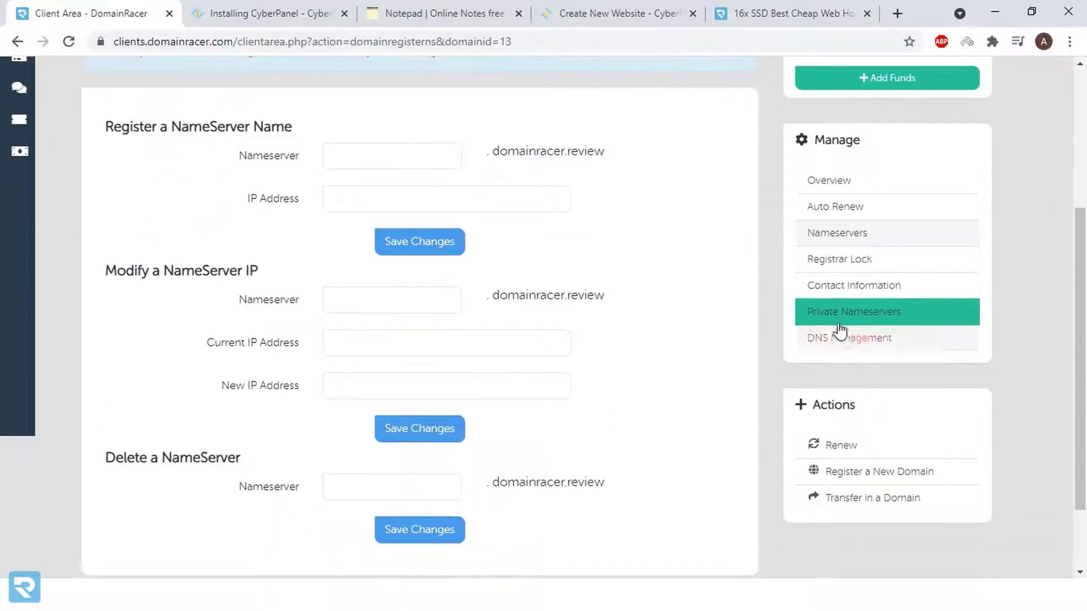
{"action": "left_click", "coordinate": [834, 234]}
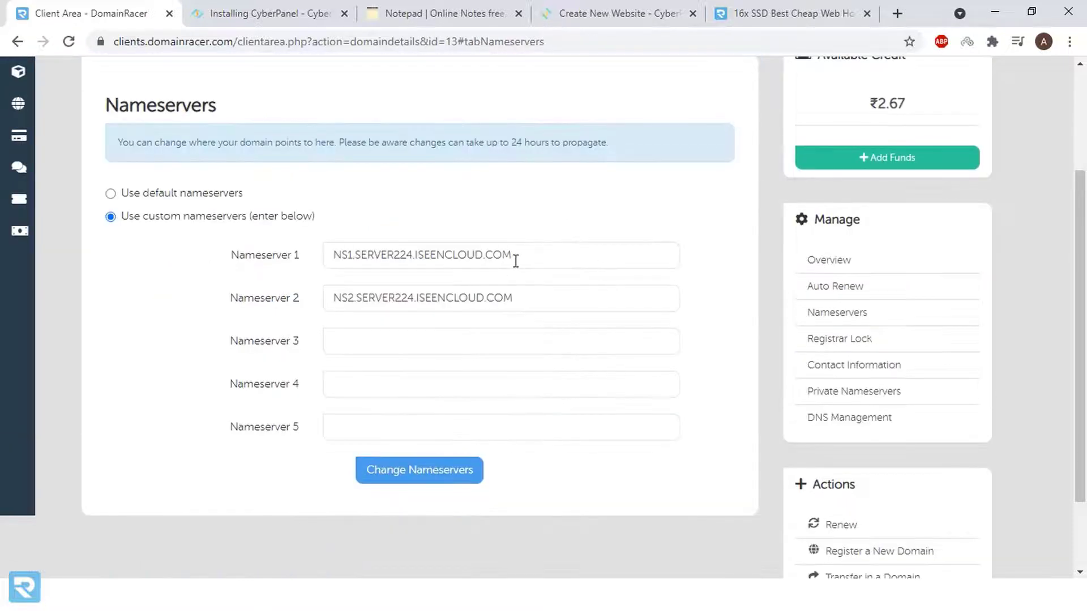
{"action": "triple_click", "coordinate": [520, 257]}
{"action": "key", "text": "ctrl+v"}
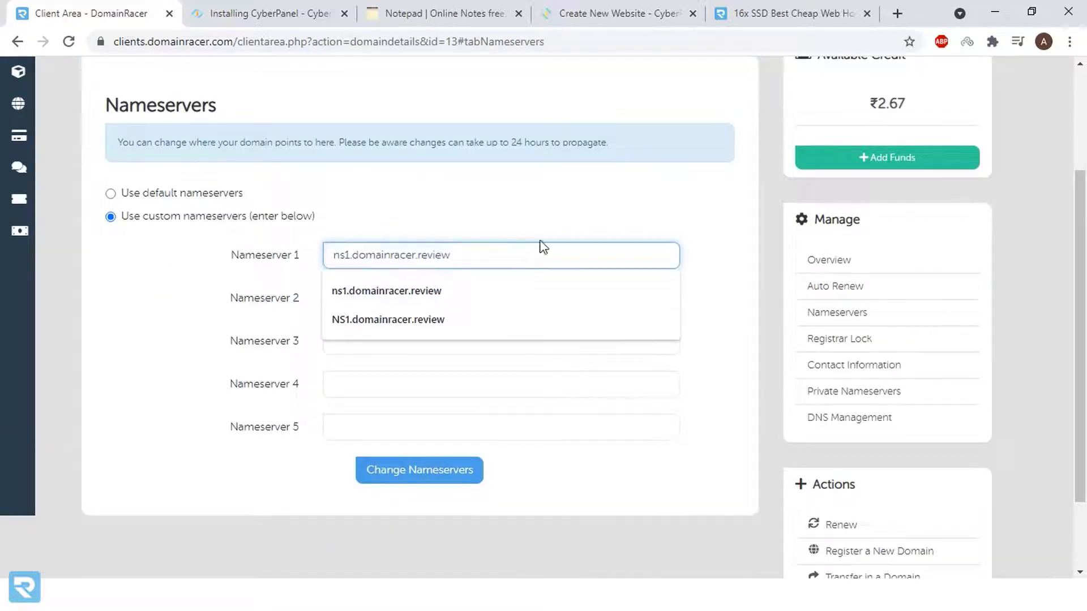
{"action": "left_click", "coordinate": [546, 207]}
Step: Set Nameserver 2 to ns2.domainracer.review and save the custom nameservers
{"action": "triple_click", "coordinate": [510, 294]}
{"action": "key", "text": "ctrl+v"}
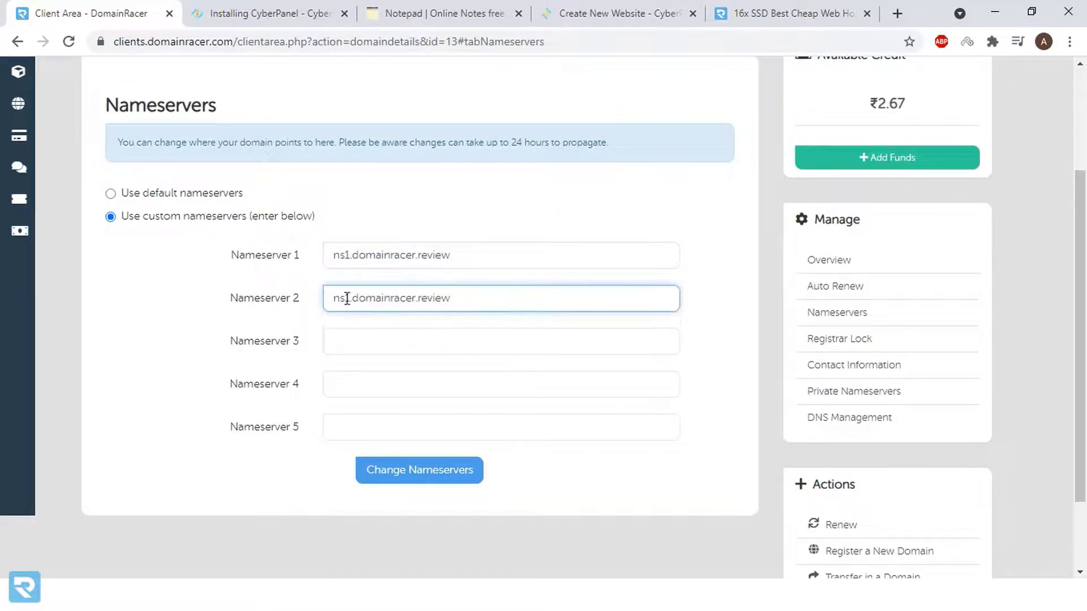
{"action": "left_click", "coordinate": [347, 297]}
{"action": "key", "text": "shift+Right"}
{"action": "type", "text": "2"}
{"action": "left_click", "coordinate": [420, 481]}
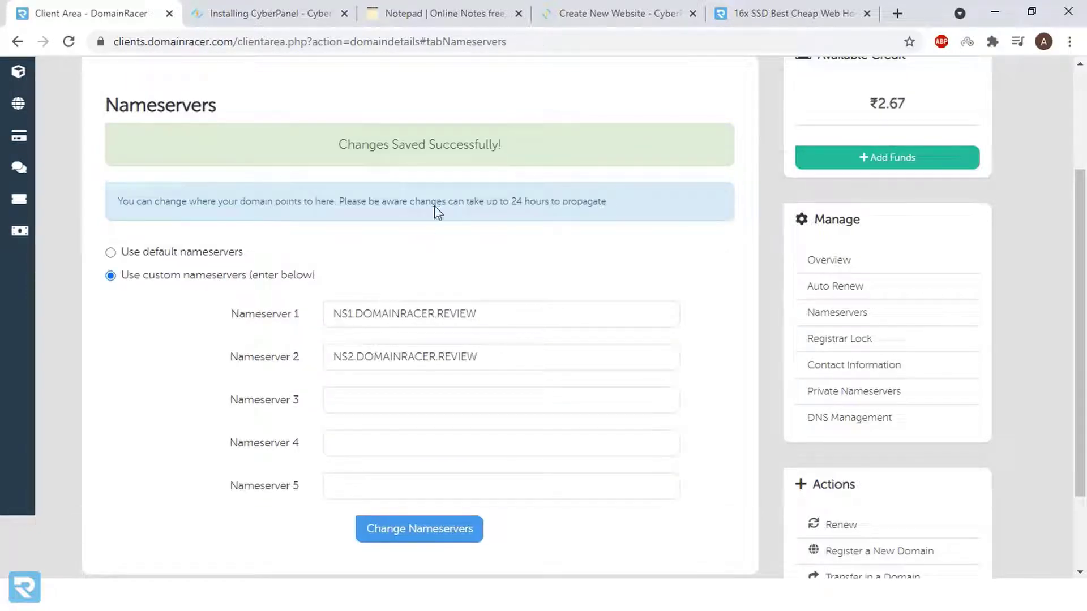
{"action": "key", "text": "alt+Tab"}
{"action": "left_click", "coordinate": [351, 4]}
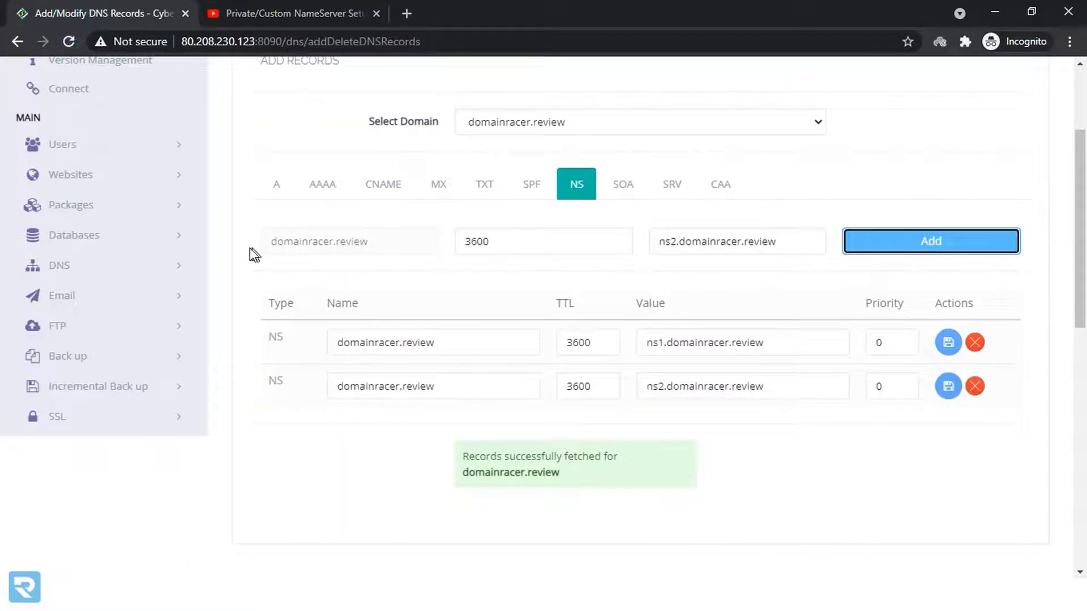
Step: Go from the CyberPanel dashboard to Websites > List Website, showing domainracer.review as Active
{"action": "scroll", "coordinate": [254, 255], "scroll_direction": "up", "scroll_amount": 3}
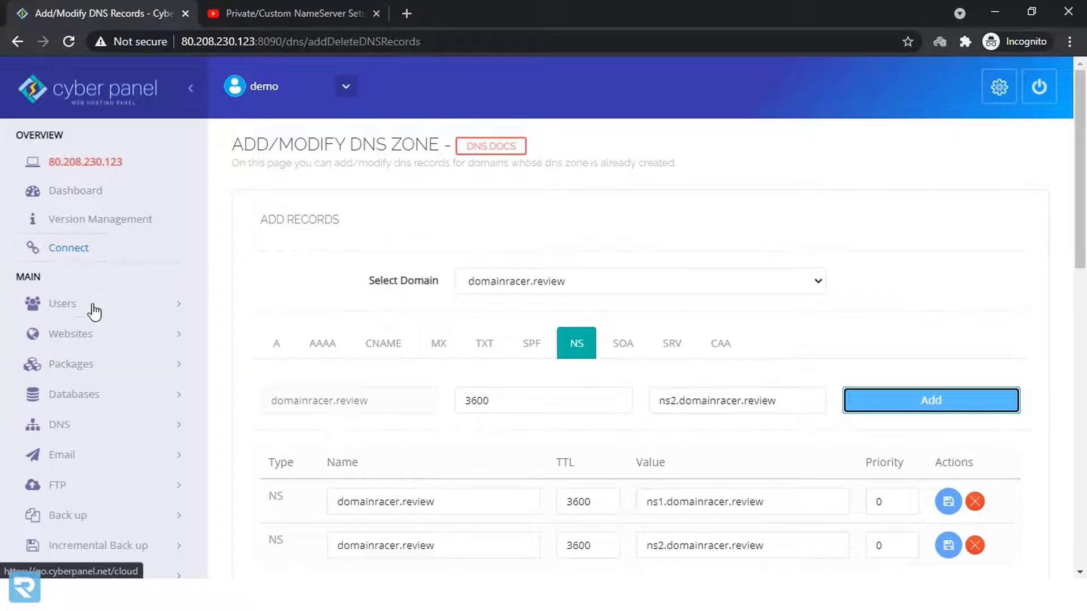
{"action": "left_click", "coordinate": [71, 192]}
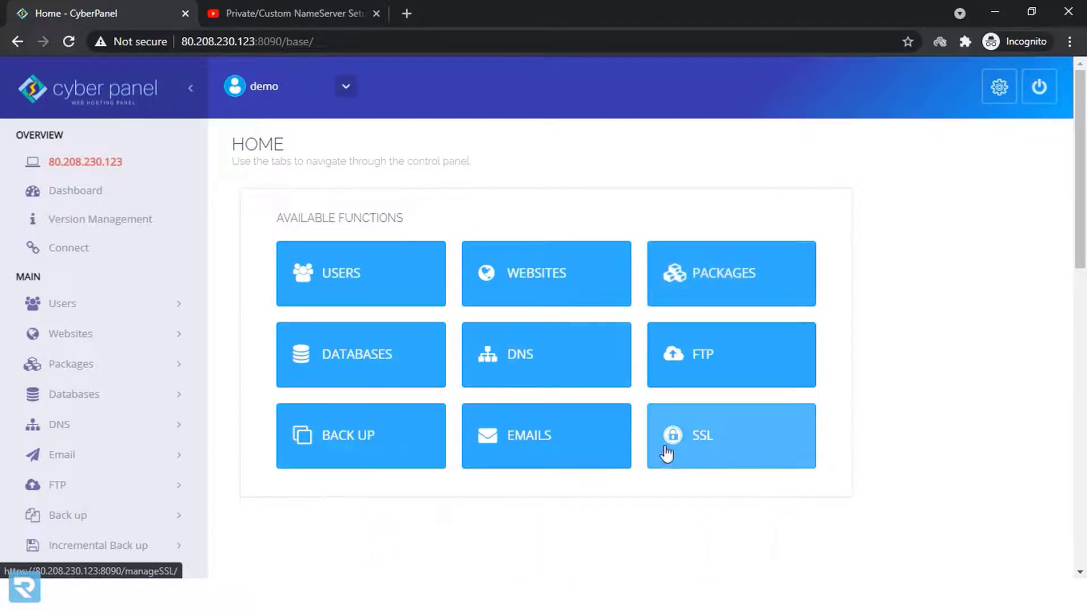
{"action": "left_click", "coordinate": [519, 279]}
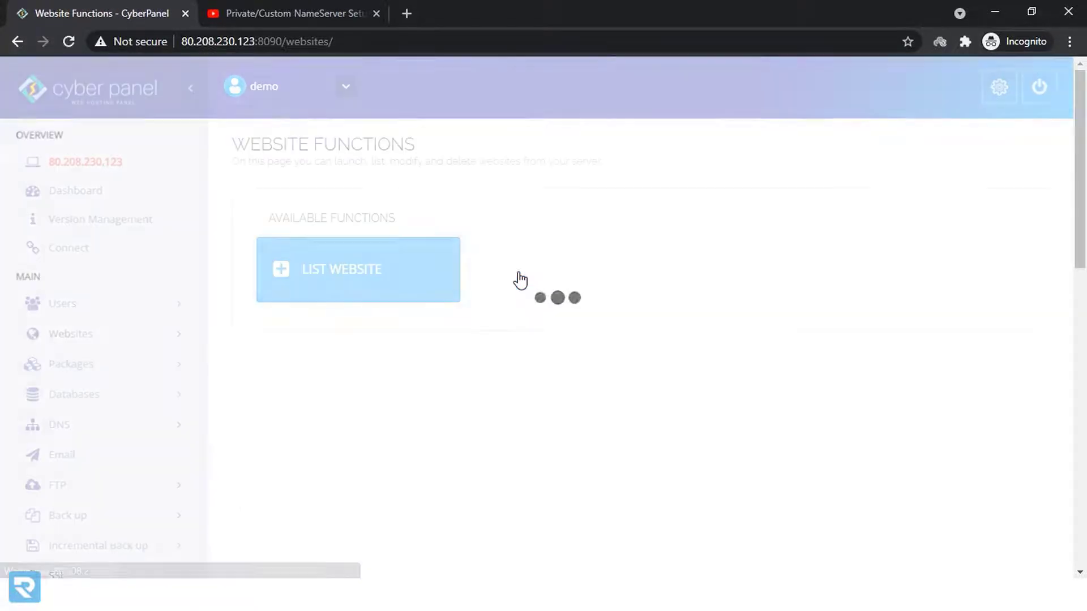
{"action": "left_click", "coordinate": [347, 280]}
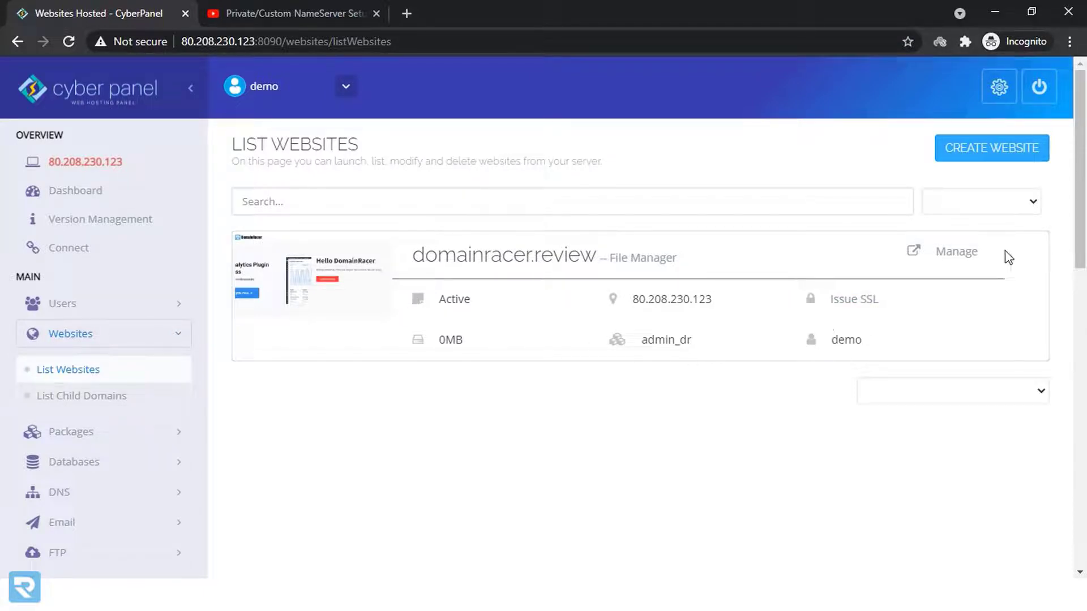
Step: Open Manage for domainracer.review and review its resource usage and SSL sections
{"action": "left_click", "coordinate": [956, 252]}
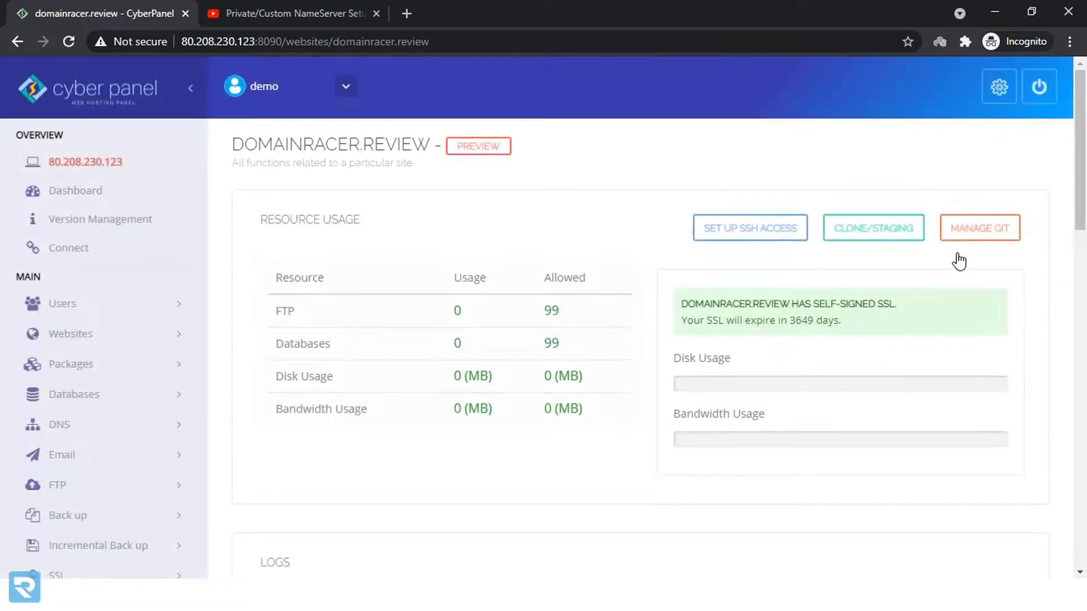
{"action": "scroll", "coordinate": [545, 298], "scroll_direction": "down", "scroll_amount": 15}
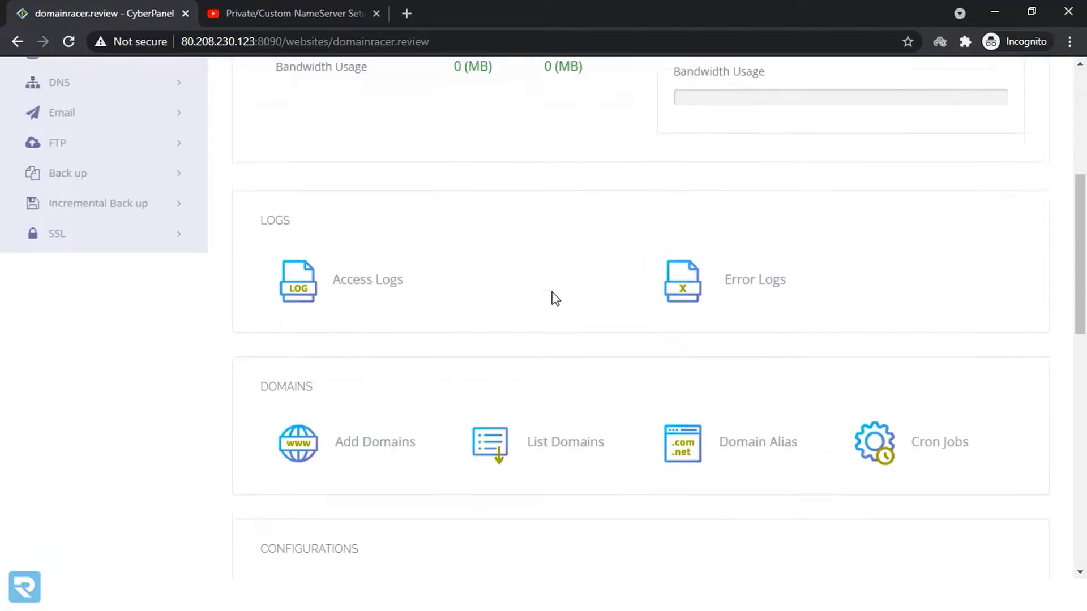
{"action": "scroll", "coordinate": [558, 300], "scroll_direction": "down", "scroll_amount": 4}
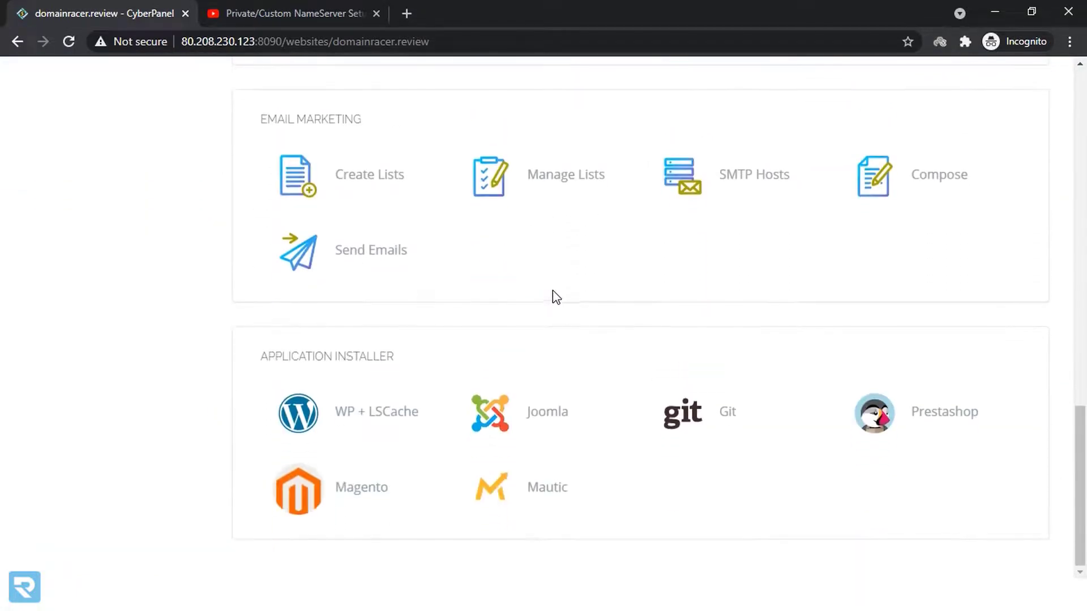
{"action": "scroll", "coordinate": [554, 297], "scroll_direction": "up", "scroll_amount": 7}
{"action": "scroll", "coordinate": [555, 300], "scroll_direction": "up", "scroll_amount": 10}
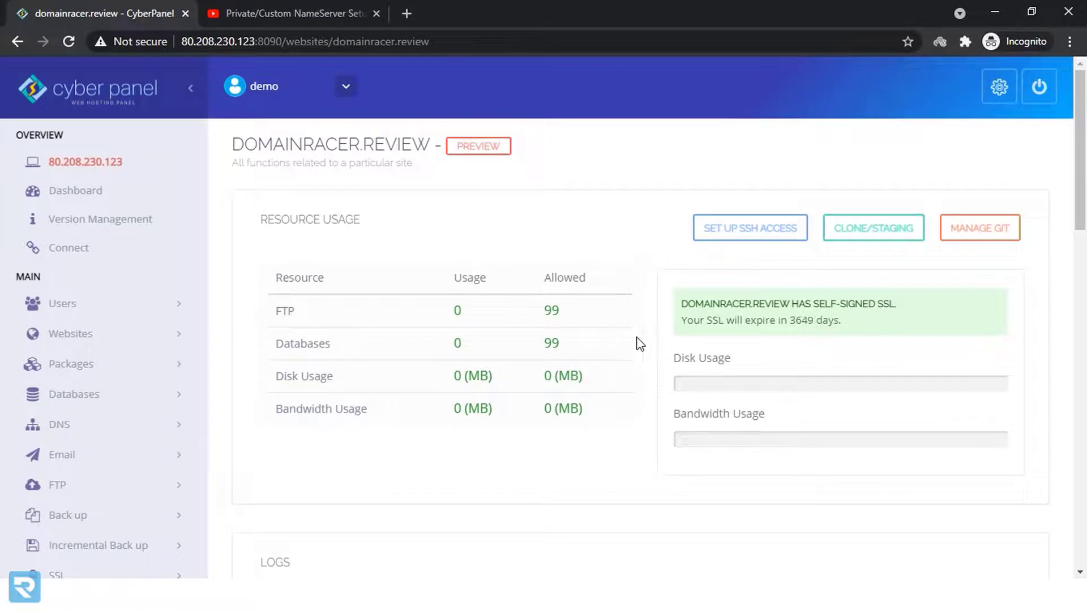
{"action": "scroll", "coordinate": [636, 342], "scroll_direction": "down", "scroll_amount": 1}
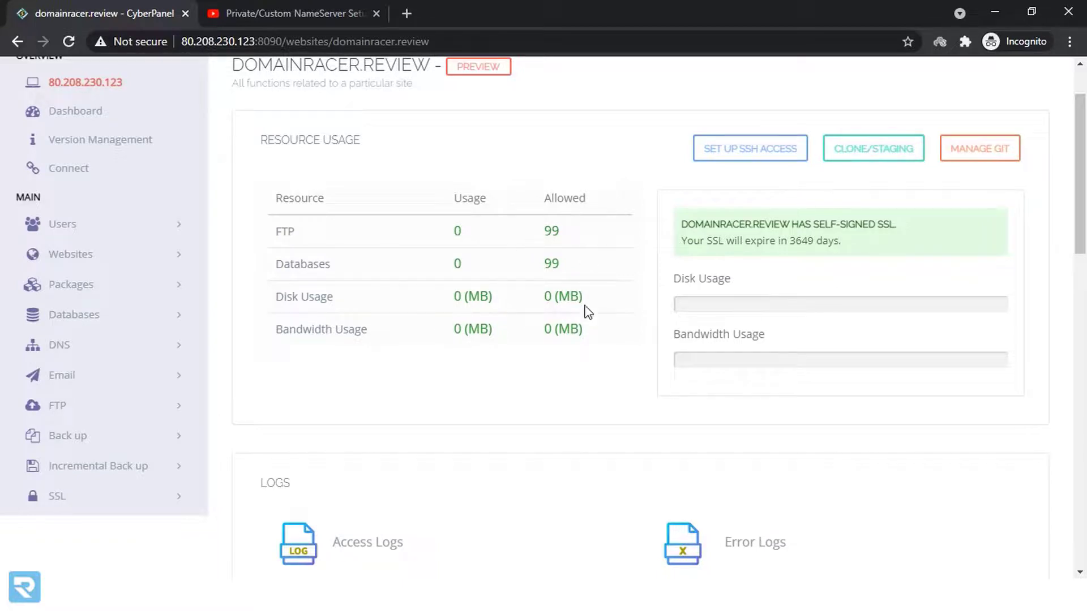
{"action": "scroll", "coordinate": [577, 361], "scroll_direction": "up", "scroll_amount": 1}
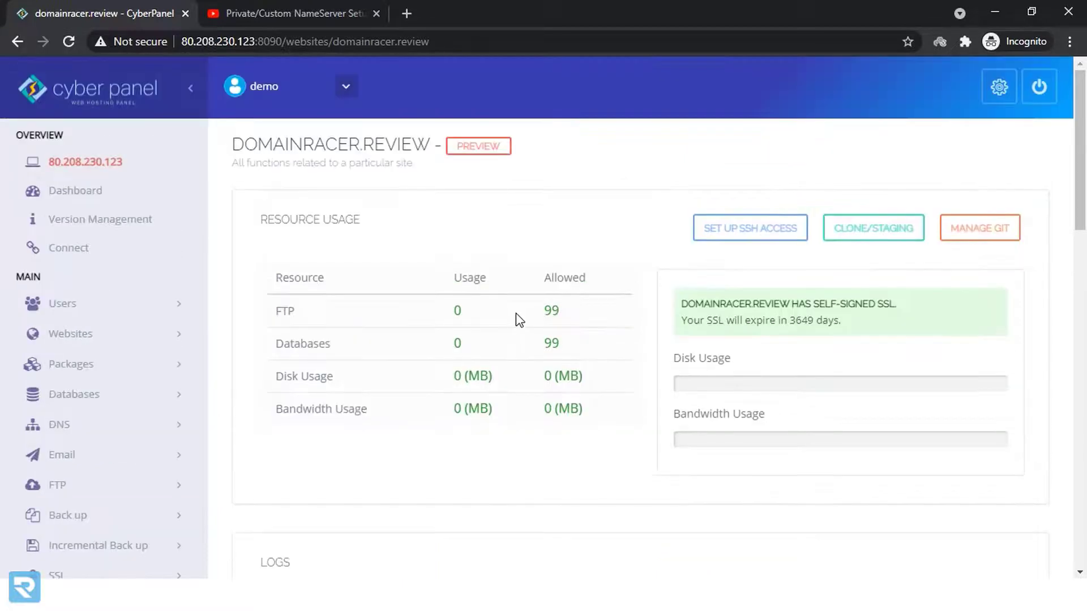
{"action": "scroll", "coordinate": [515, 317], "scroll_direction": "down", "scroll_amount": 8}
{"action": "scroll", "coordinate": [460, 328], "scroll_direction": "down", "scroll_amount": 2}
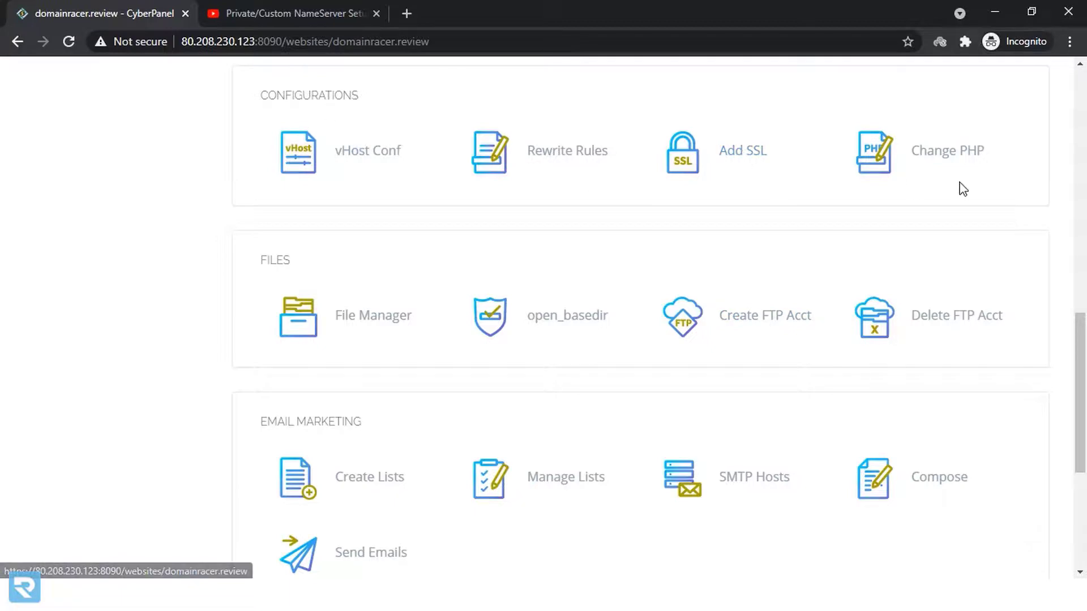
{"action": "scroll", "coordinate": [944, 206], "scroll_direction": "down", "scroll_amount": 3}
{"action": "scroll", "coordinate": [983, 242], "scroll_direction": "up", "scroll_amount": 4}
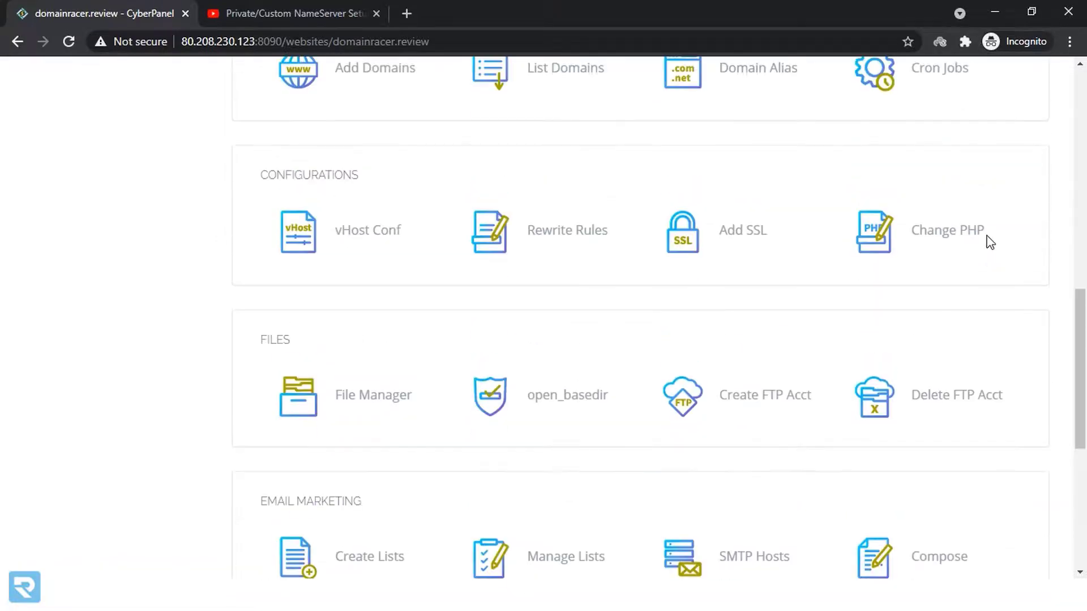
{"action": "scroll", "coordinate": [942, 239], "scroll_direction": "down", "scroll_amount": 5}
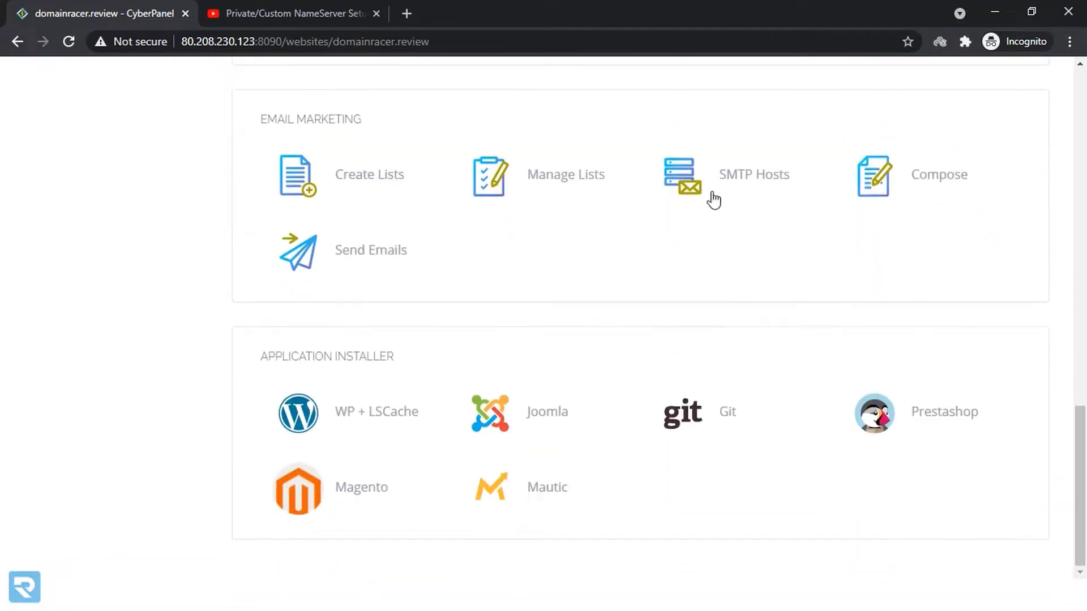